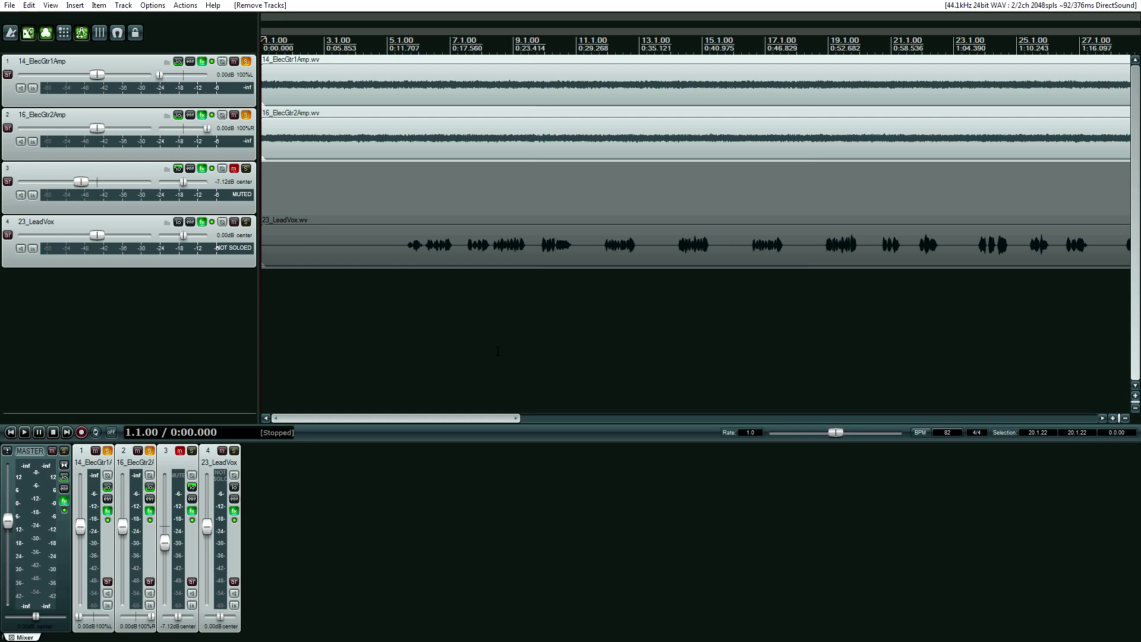
Play the project from about bar 3 twice to listen to the two soloed electric guitar tracks.
click(322, 178)
key(space)
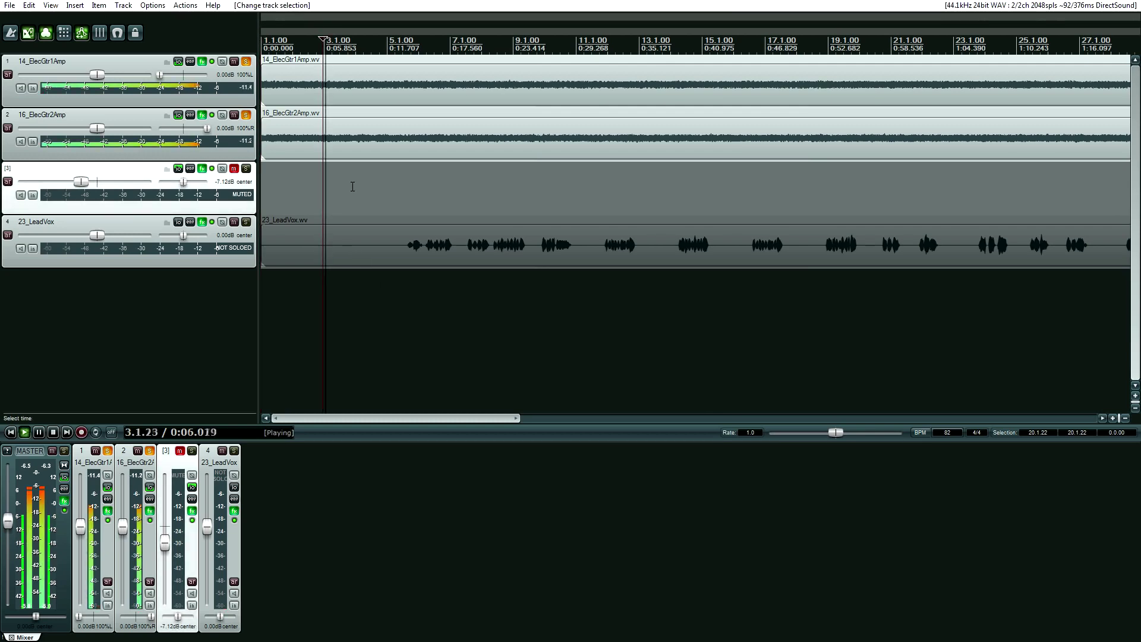
key(space)
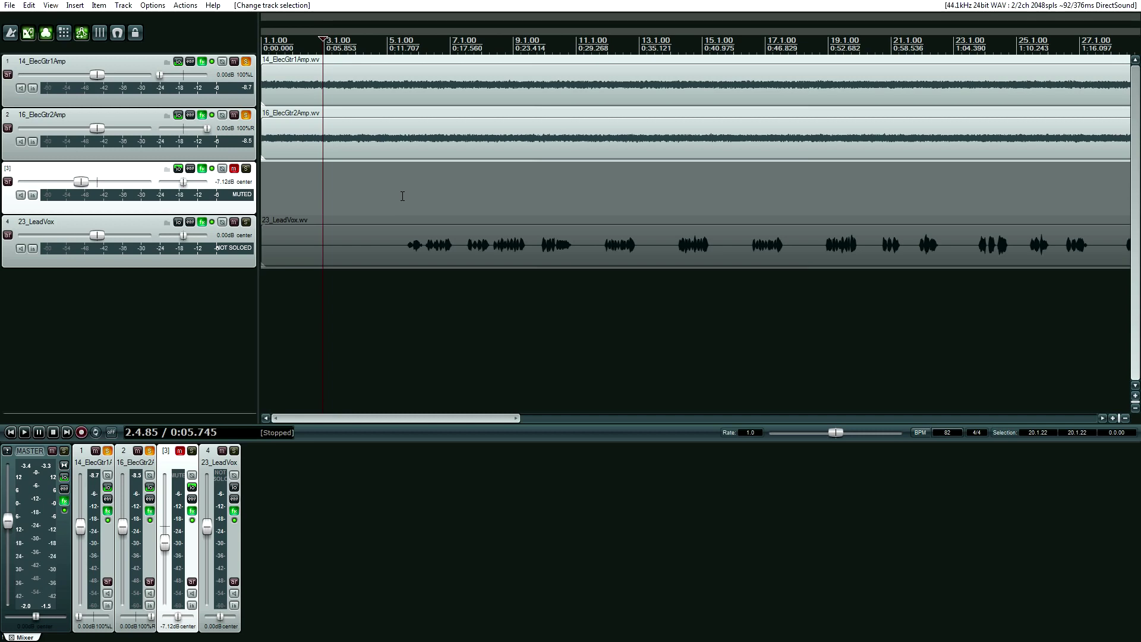
key(space)
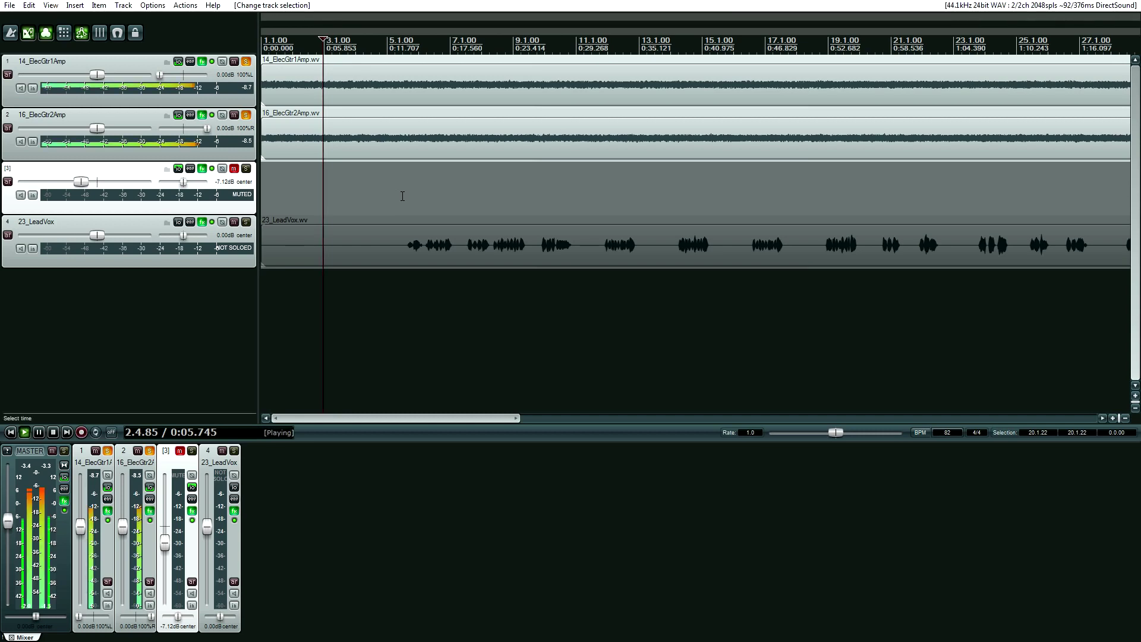
key(space)
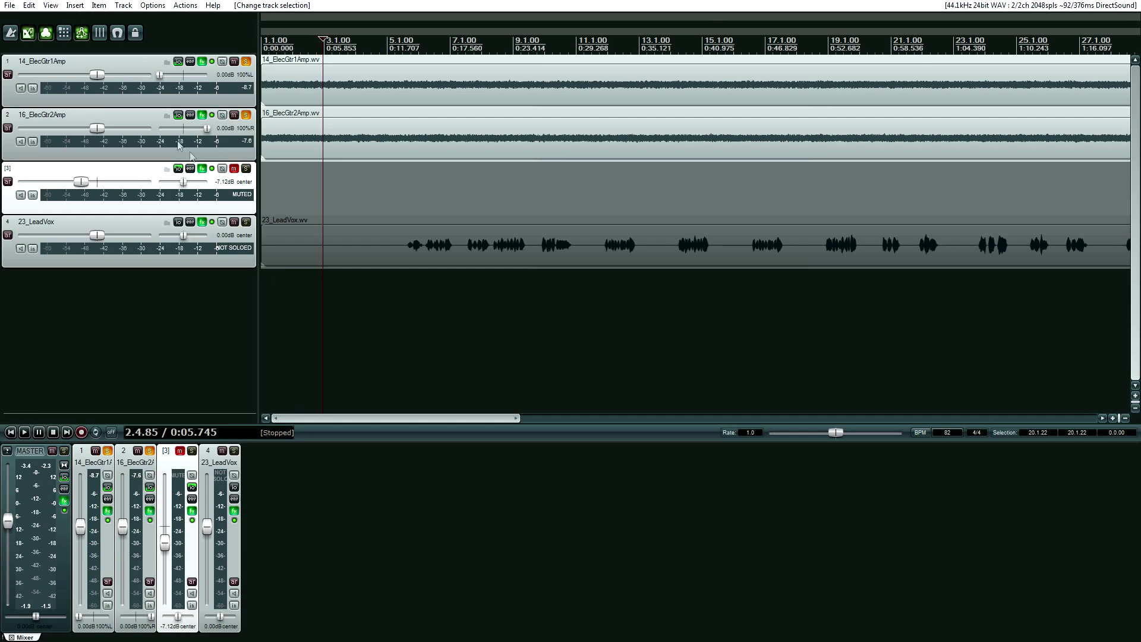
Open the routing of 14_ElecGtr1Amp and examine its available send destinations and the mode options of its send to track 3.
mouse_move(179, 66)
click(179, 64)
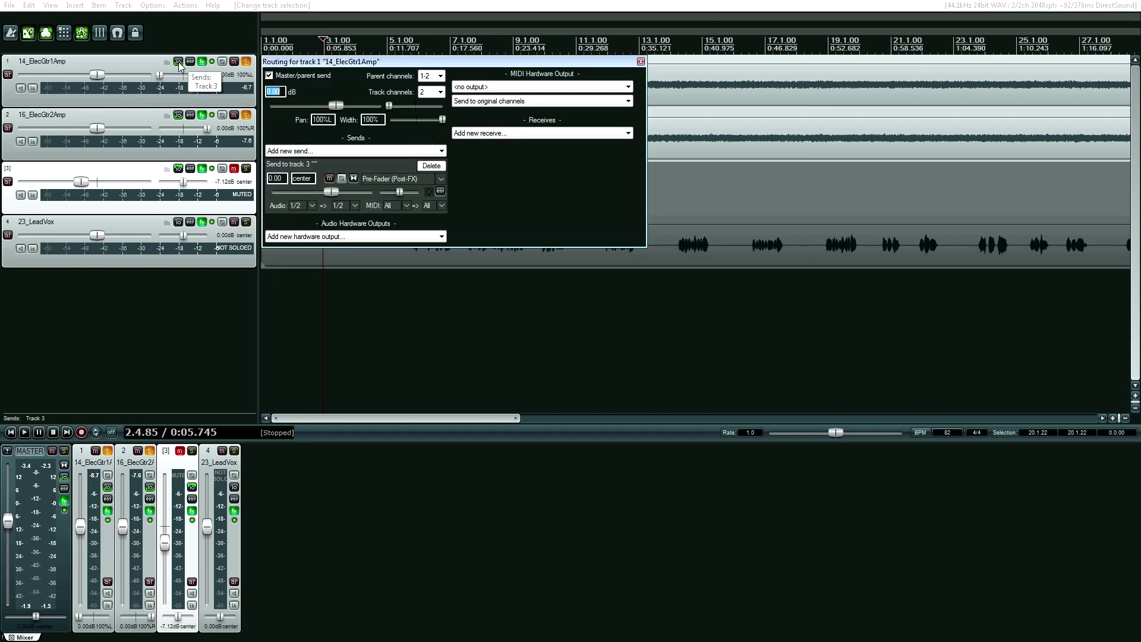
drag(353, 66, 376, 288)
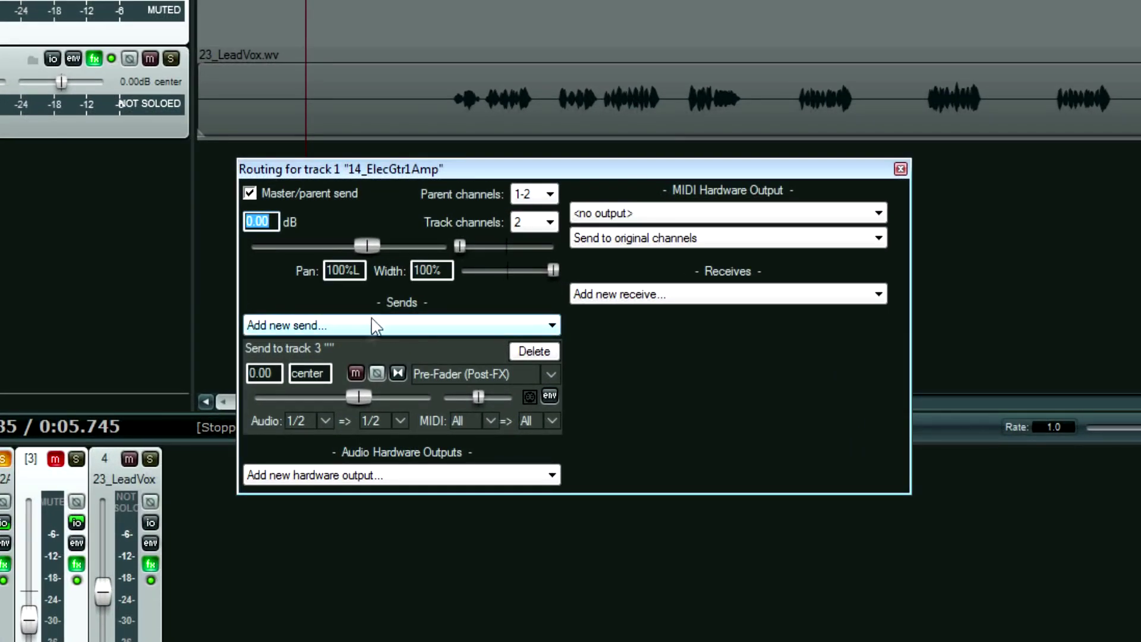
click(390, 328)
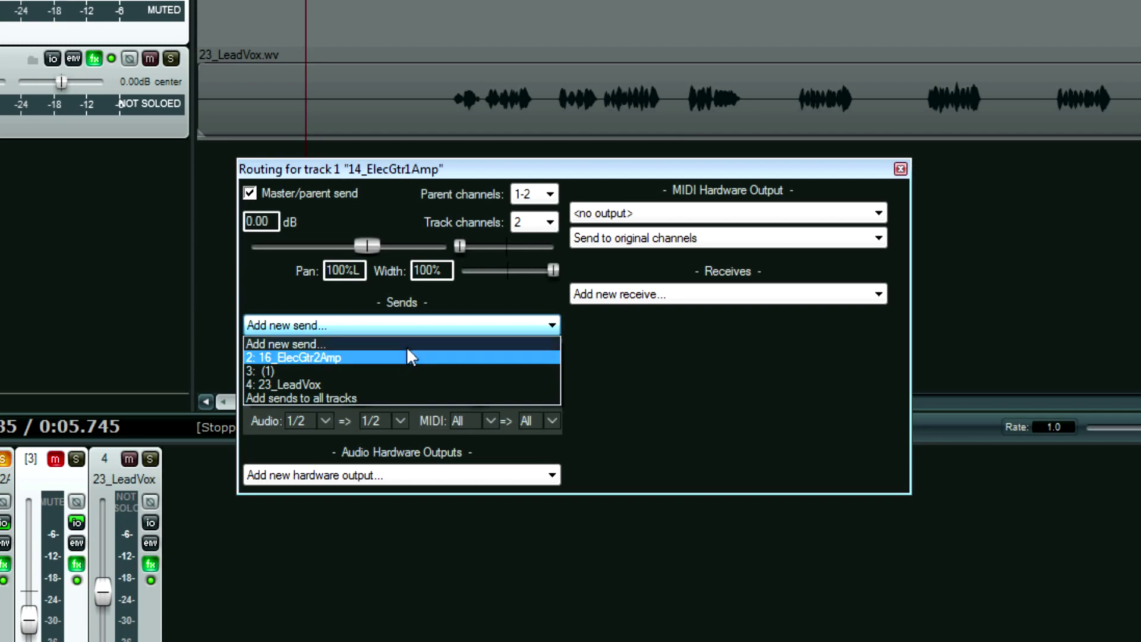
click(358, 372)
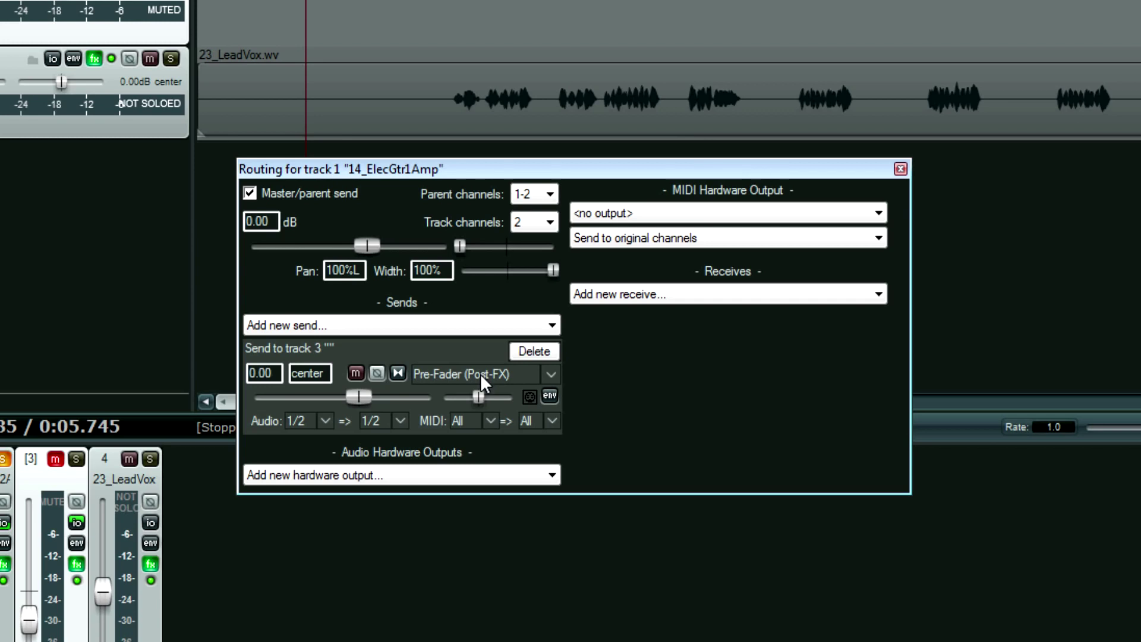
click(440, 381)
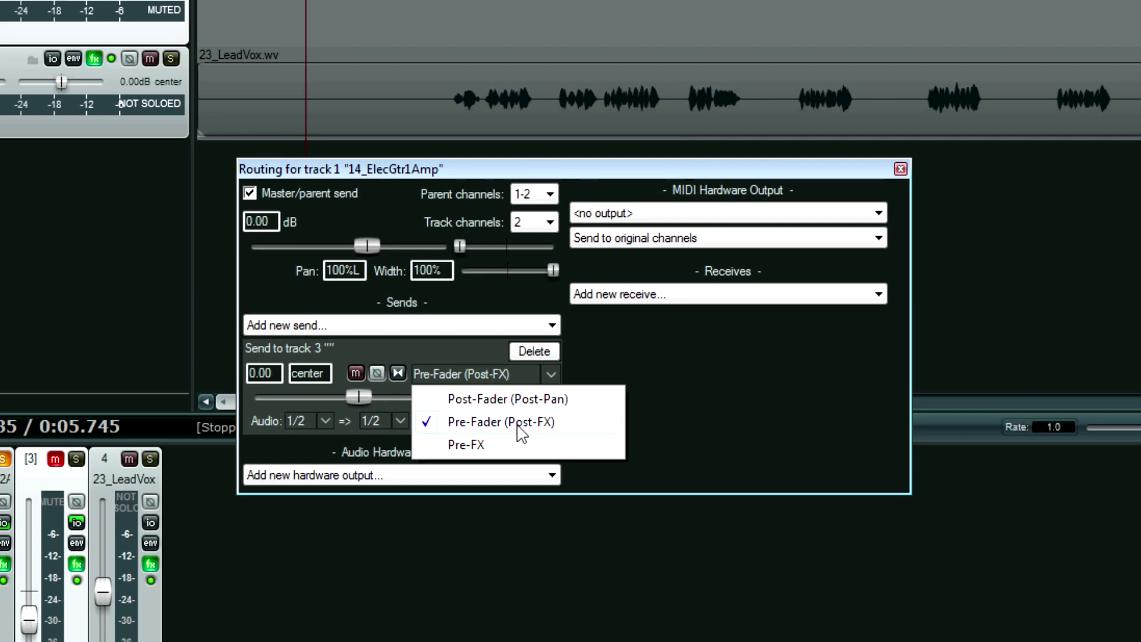
click(705, 385)
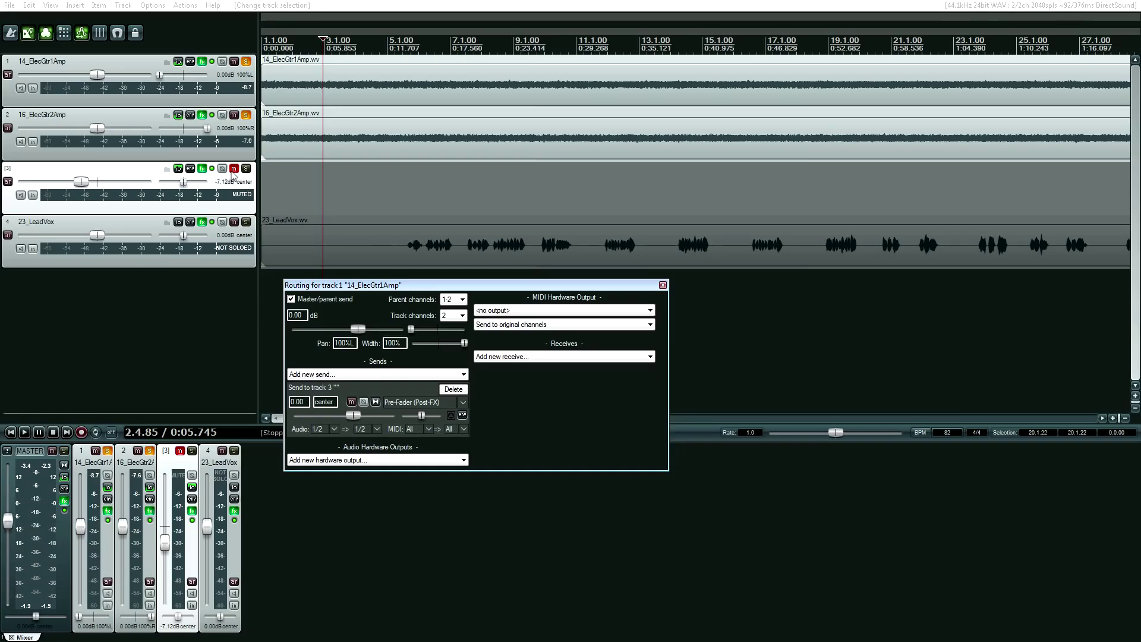
Unmute and solo track 3, and take the solo off 16_ElecGtr2Amp.
click(223, 142)
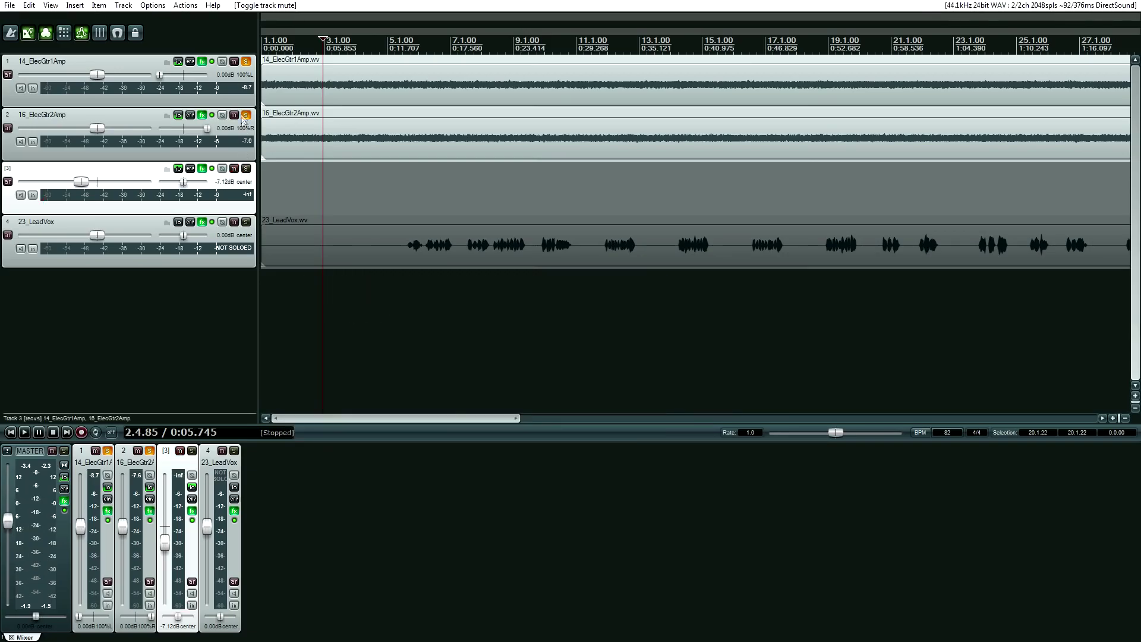
click(236, 82)
click(246, 169)
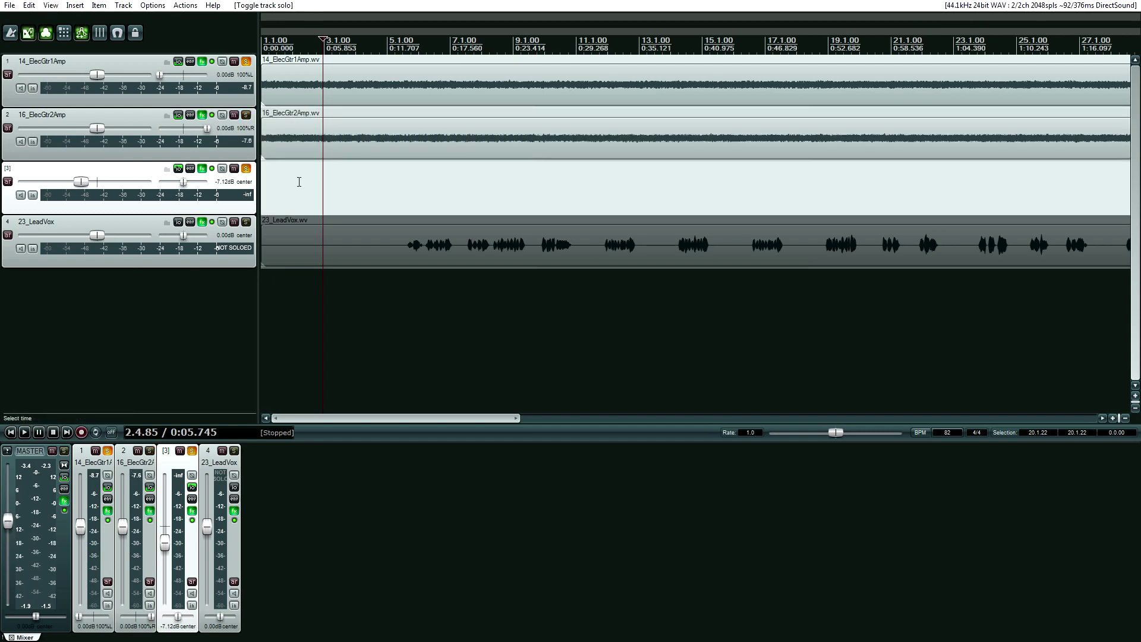
Bypass the effects on track 3 and play the guitars together with it.
key(space)
key(space)
click(212, 169)
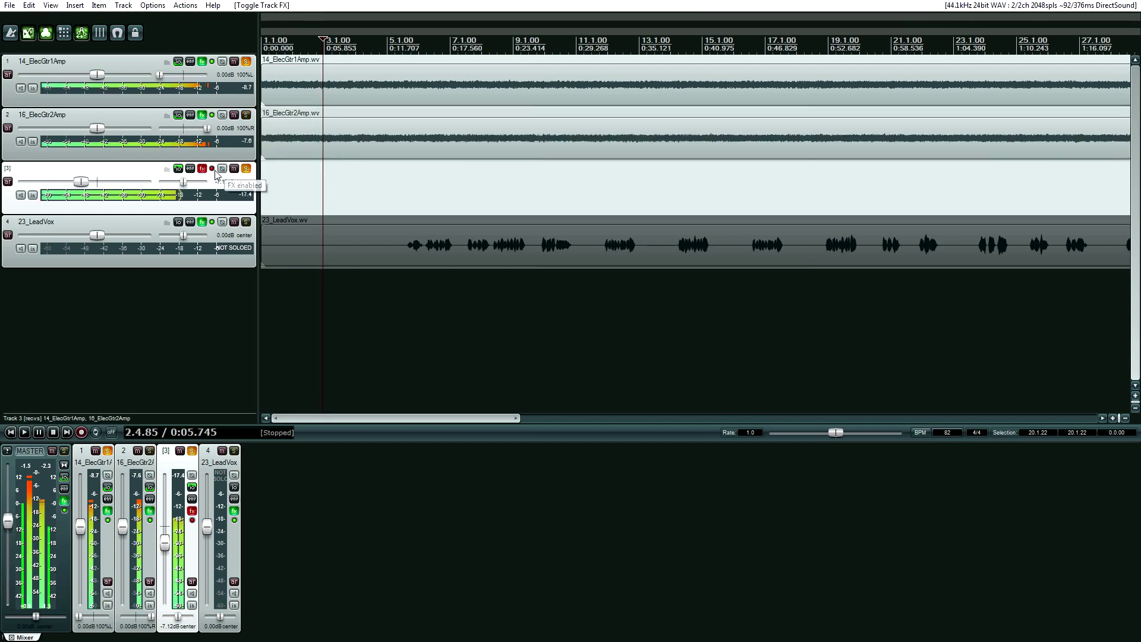
key(space)
key(space)
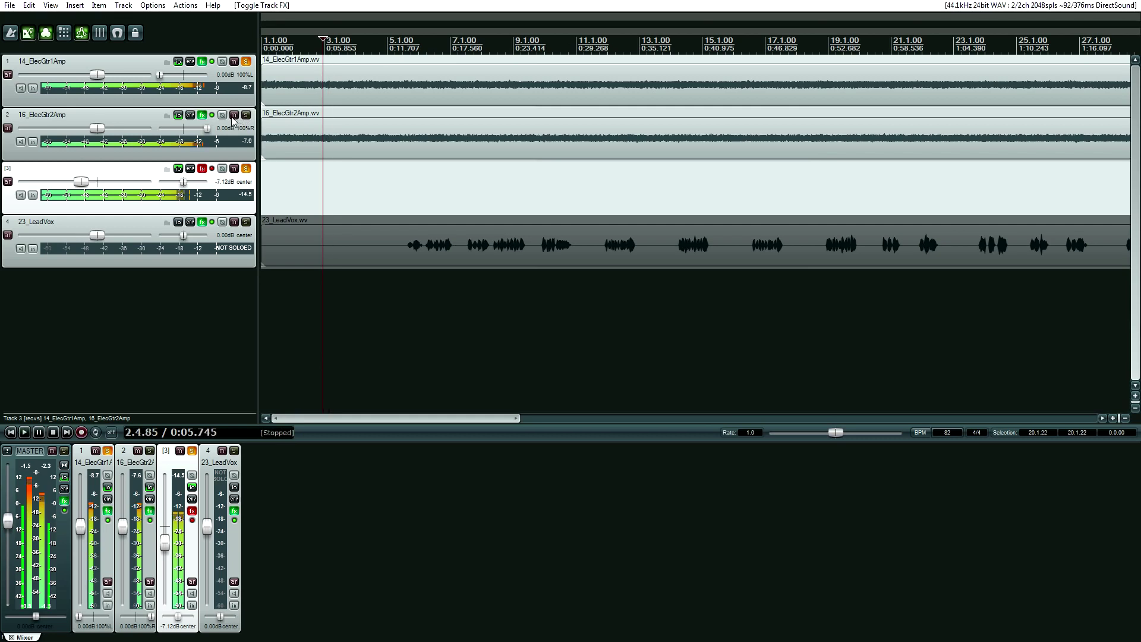
Mute 16_ElecGtr2Amp, take the solo off 14_ElecGtr1Amp and play back only track 3's soloed signal.
click(233, 115)
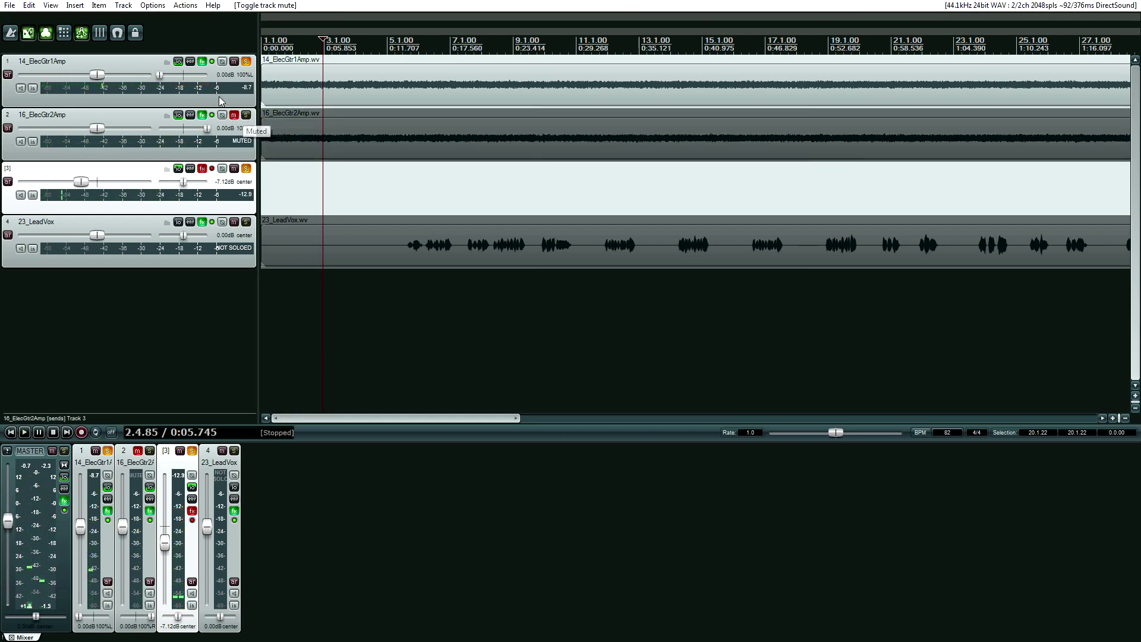
key(space)
click(246, 61)
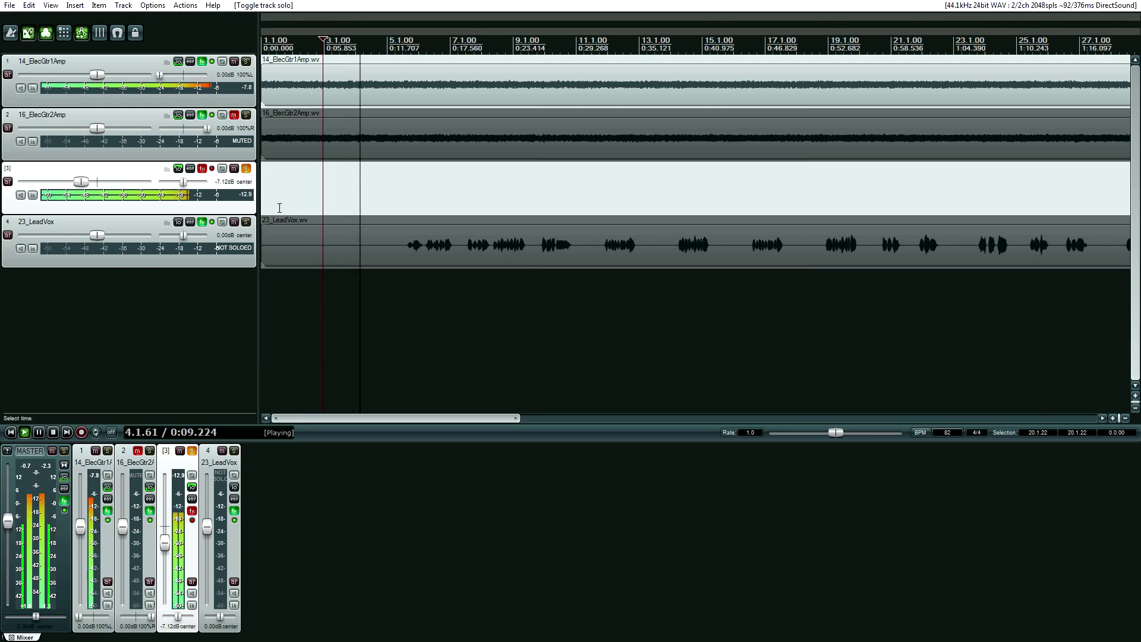
key(space)
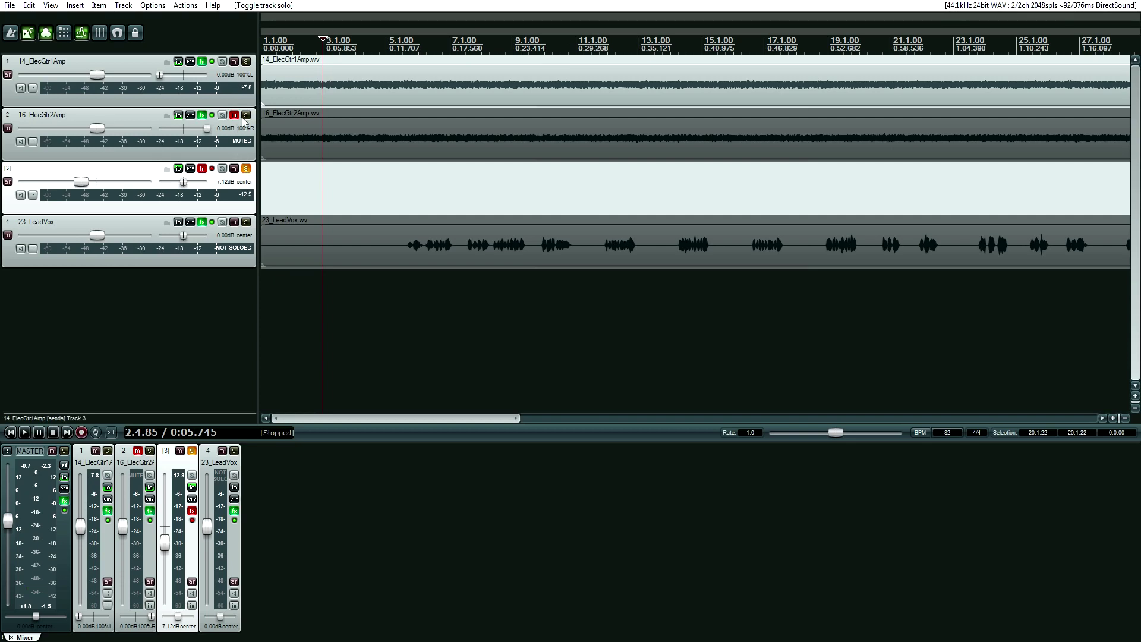
View the routing of 16_ElecGtr2Amp and name its send destination, track 3, "Guitar Send".
click(178, 116)
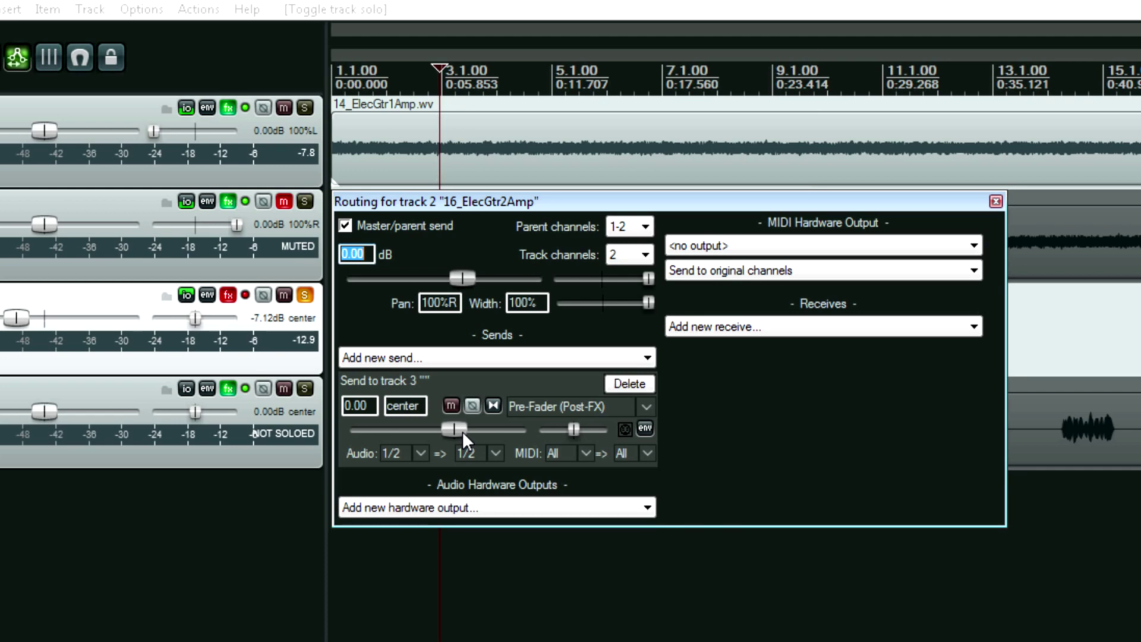
click(36, 297)
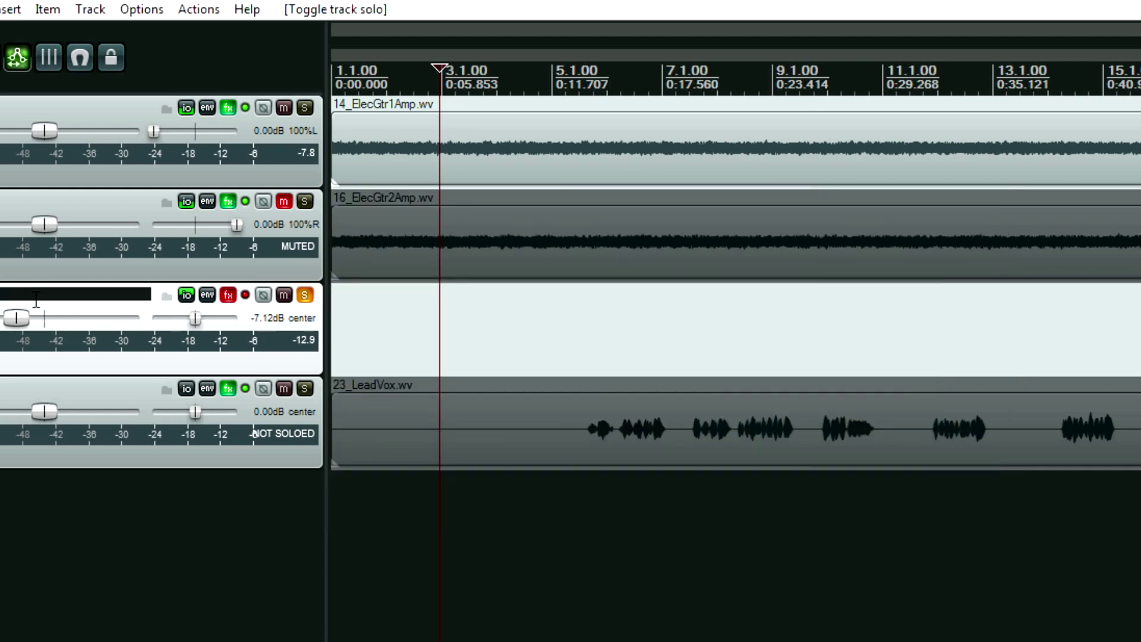
text(Gui)
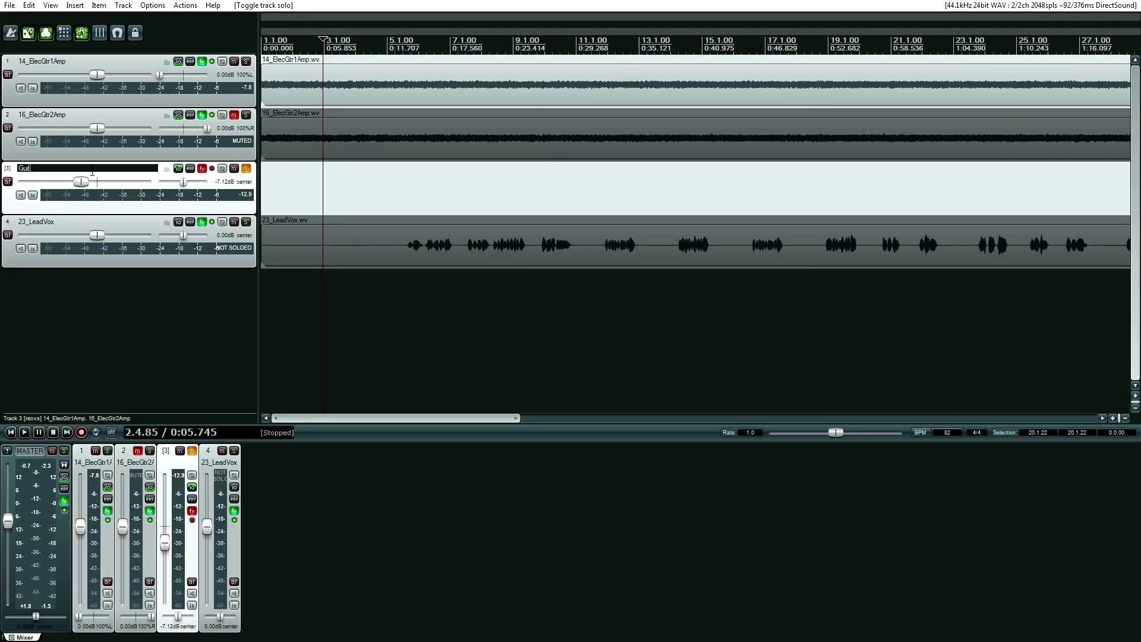
text(tar Send)
key(Return)
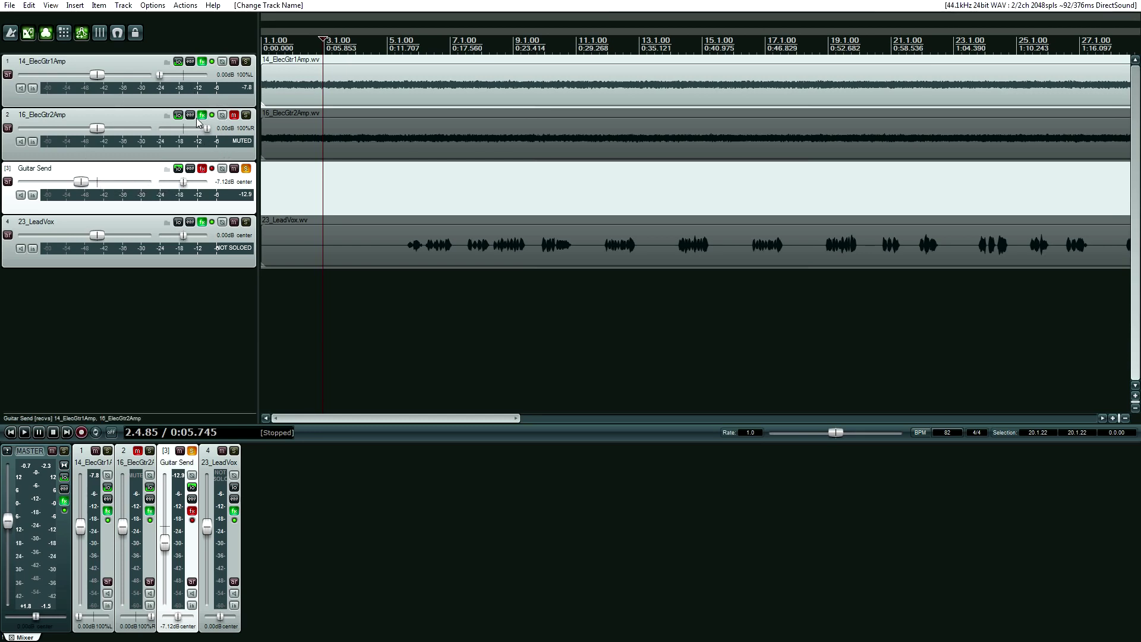
Set the send from 16_ElecGtr2Amp to Guitar Send to Pre-Fader (Post-FX).
click(177, 115)
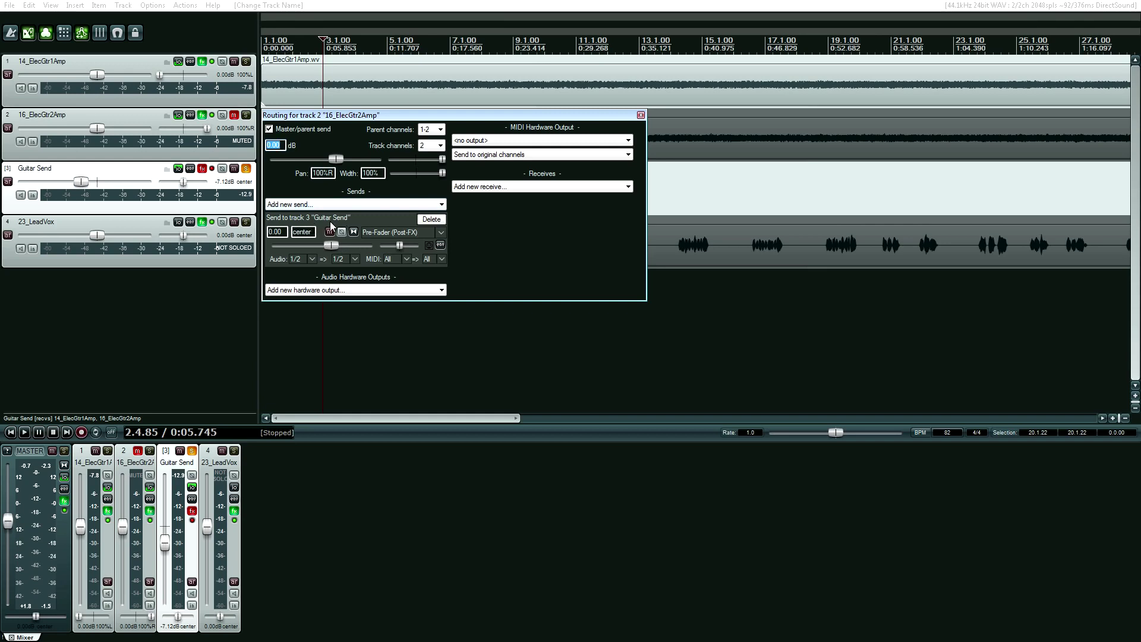
click(394, 232)
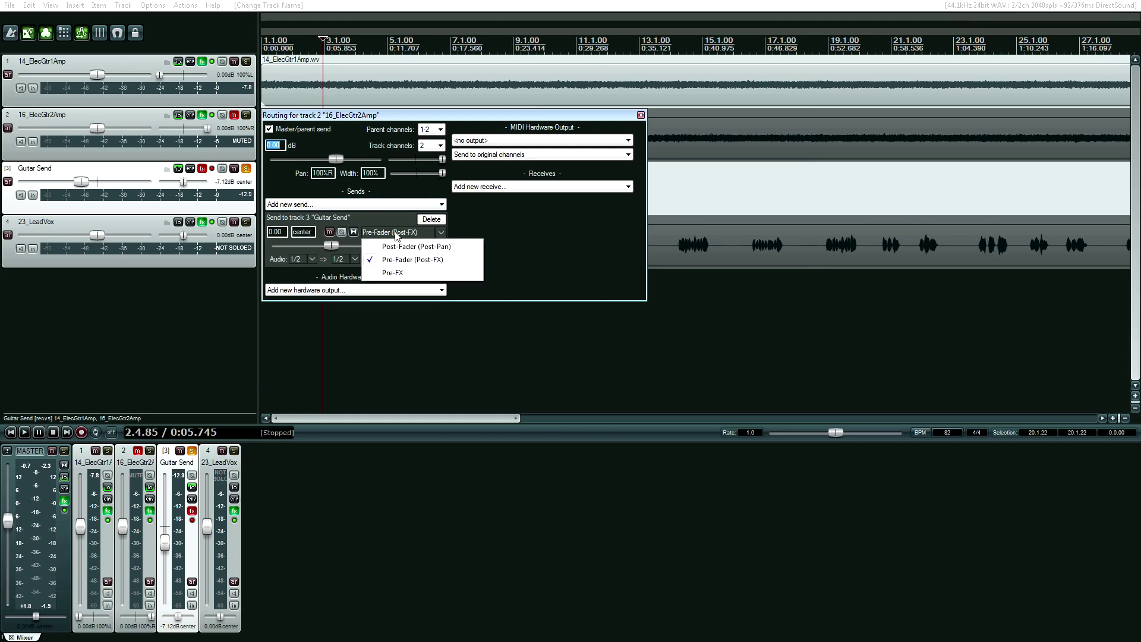
click(416, 259)
drag(413, 117, 398, 258)
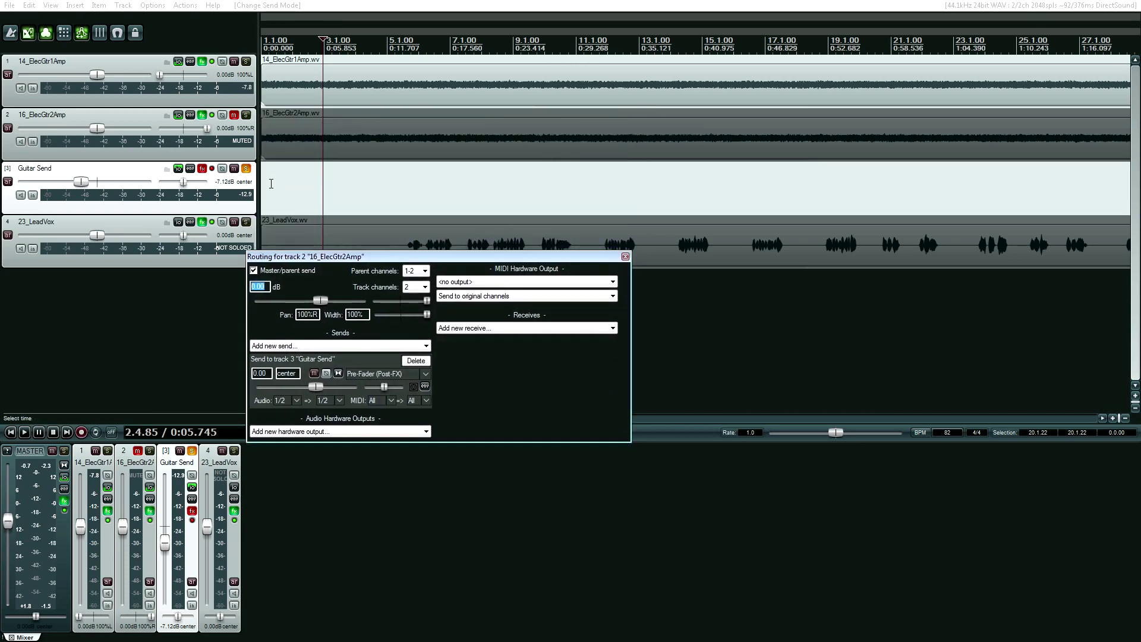
Play from about 0:02.8 while toggling the solo and mute of 16_ElecGtr2Amp to compare, leaving it unsoloed and unmuted.
click(285, 152)
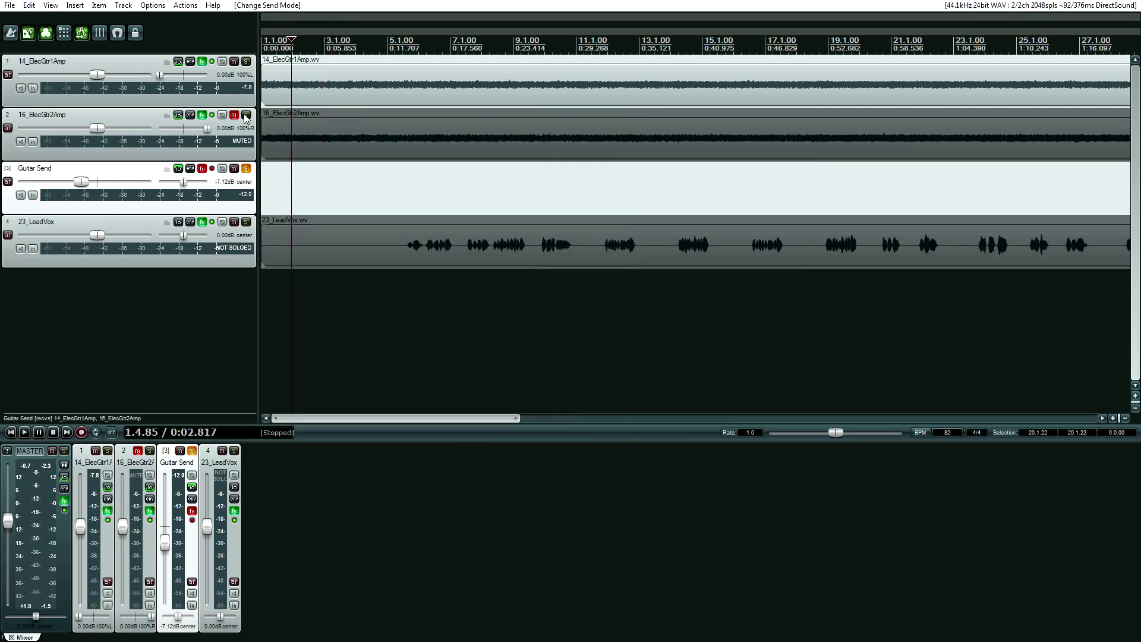
key(space)
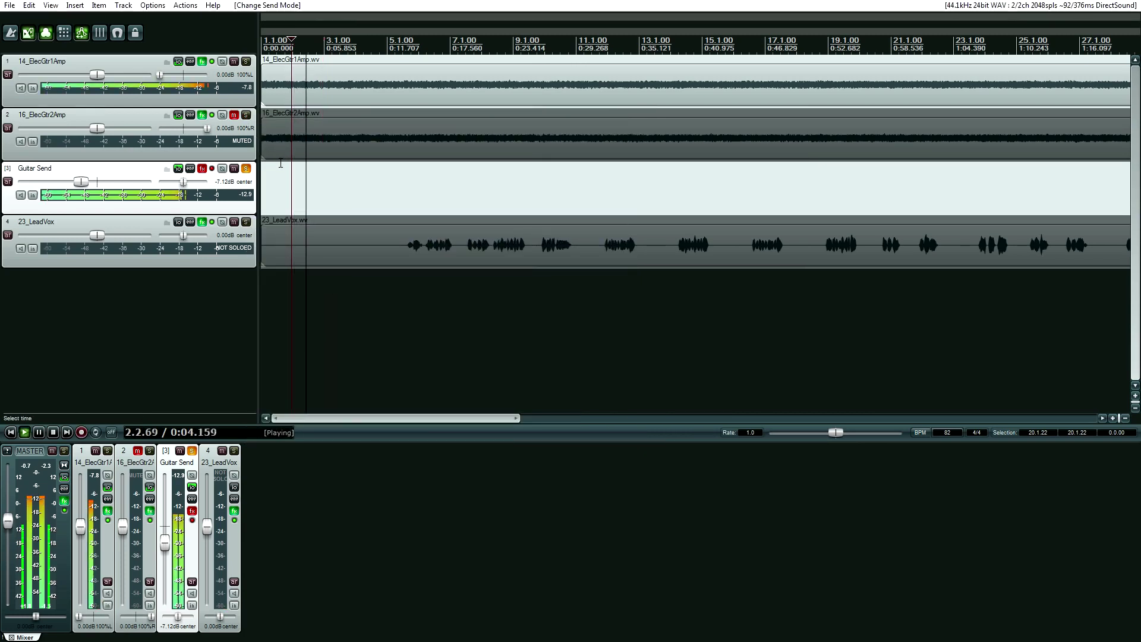
click(245, 115)
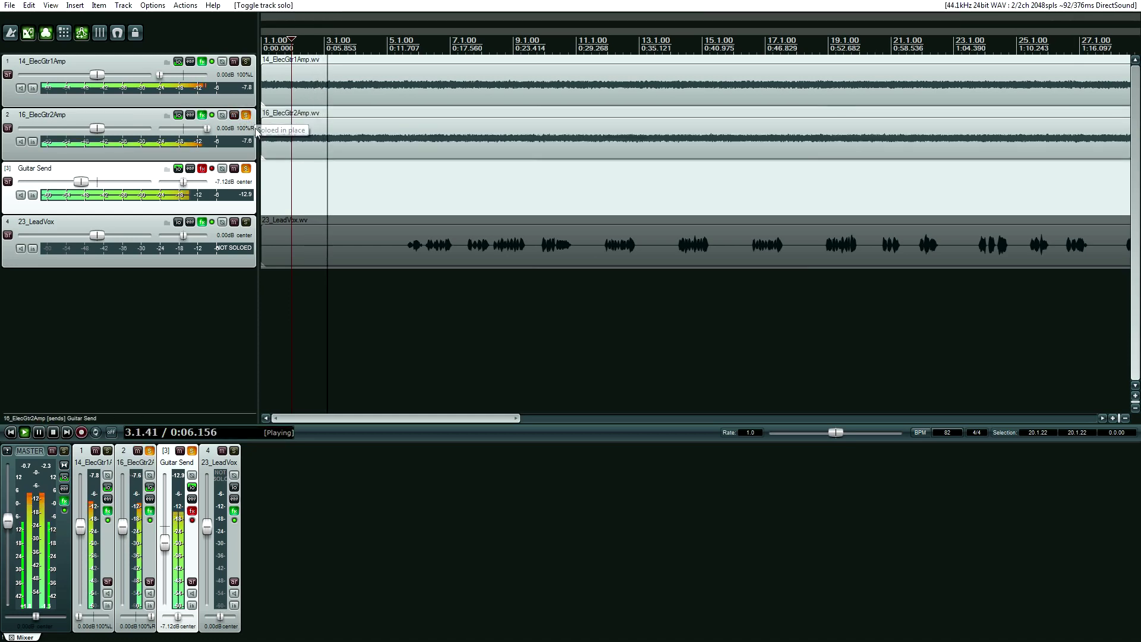
click(245, 114)
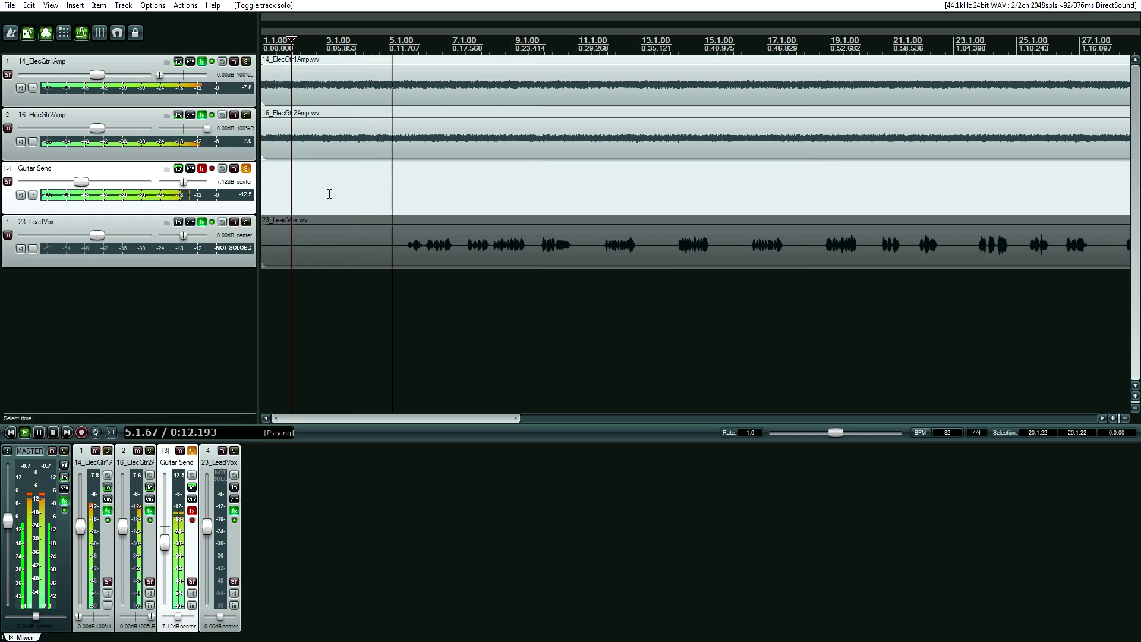
click(233, 115)
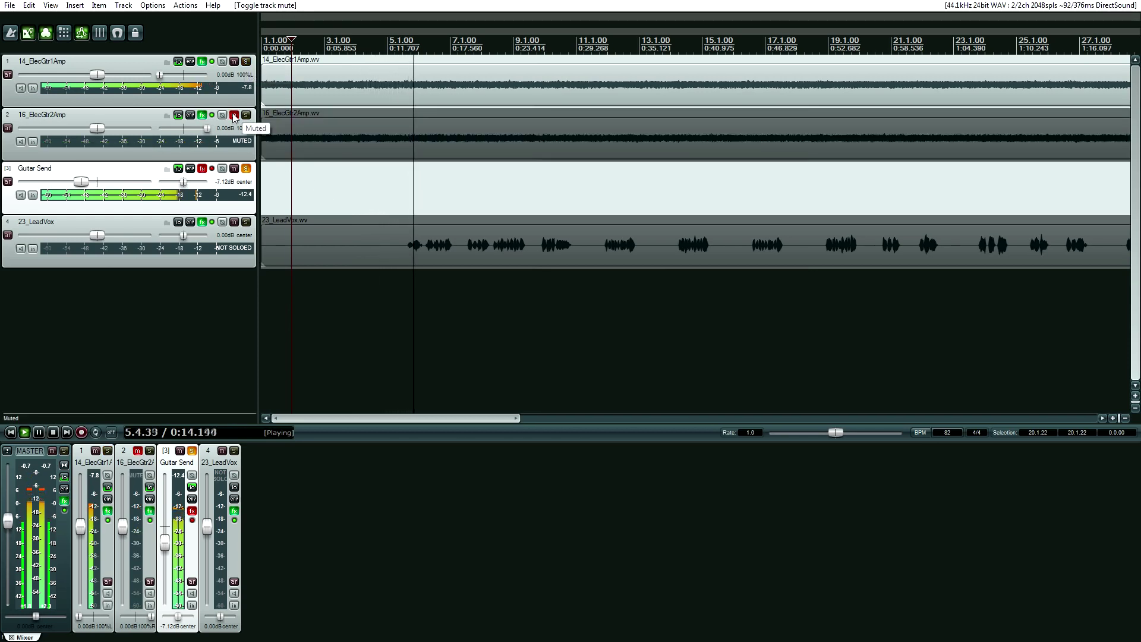
click(234, 115)
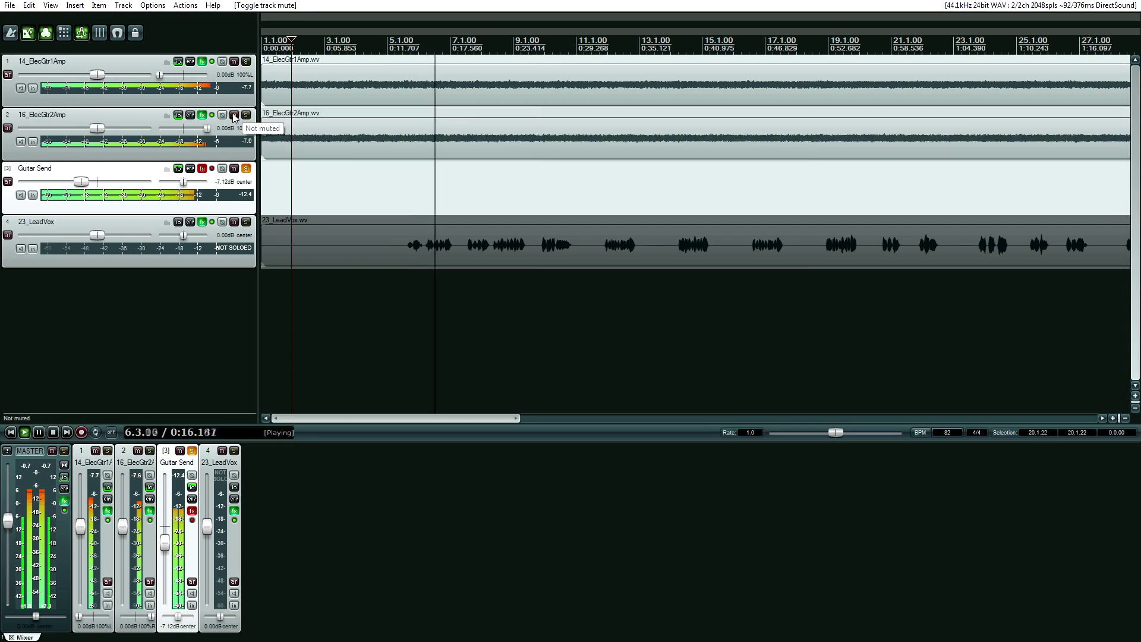
key(space)
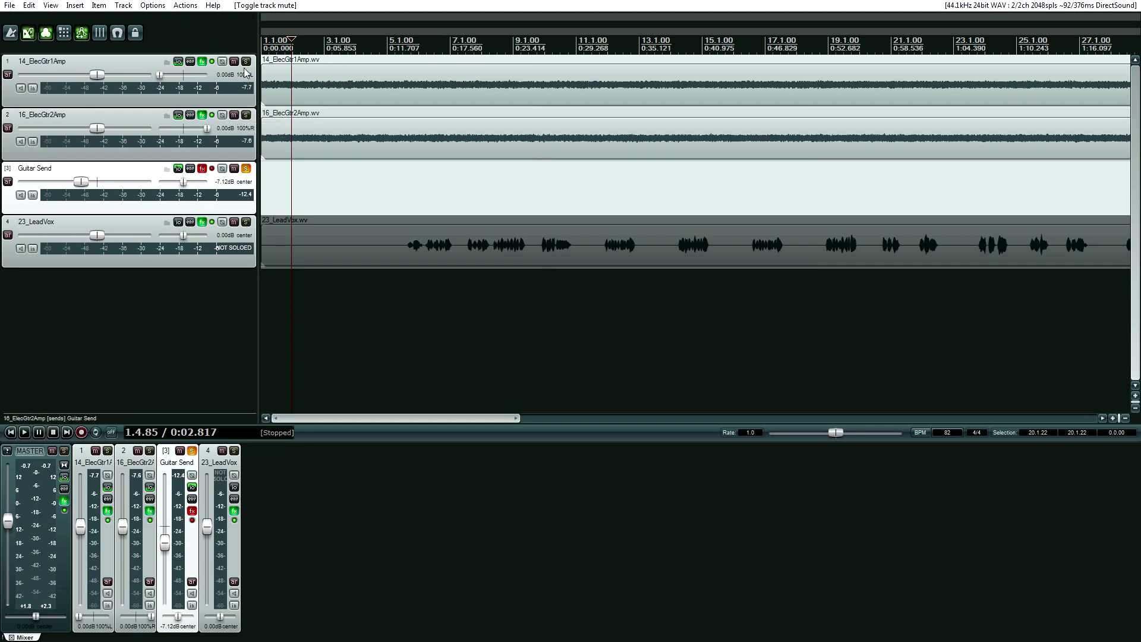
Replay the guitars with 16_ElecGtr2Amp muted, unmute it during playback to hear the difference, and stop.
click(233, 116)
key(space)
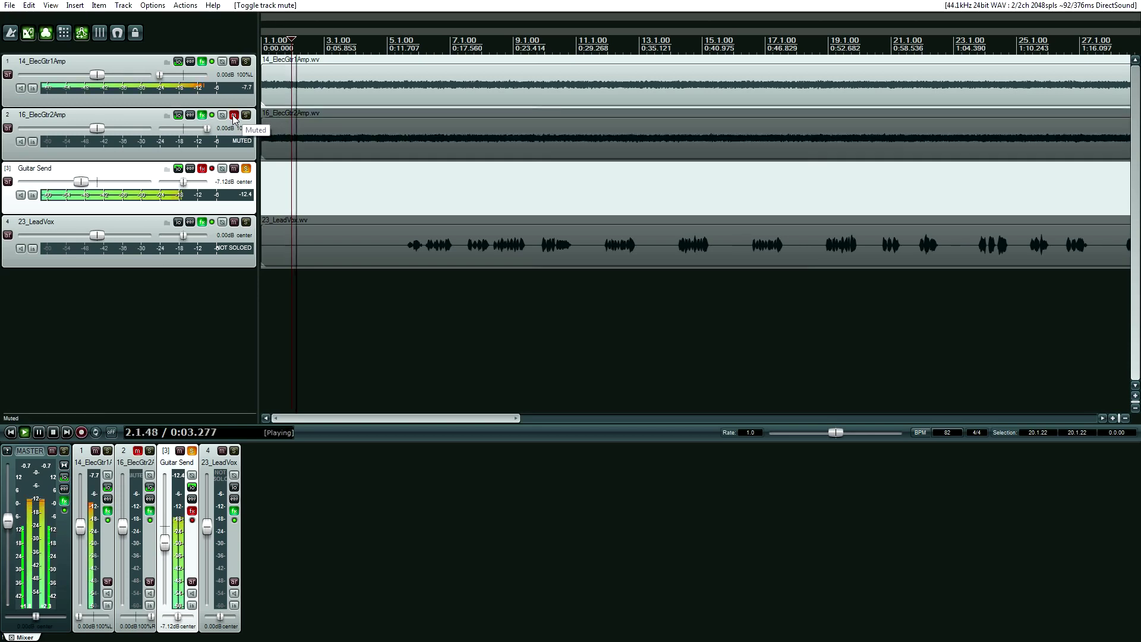
click(234, 115)
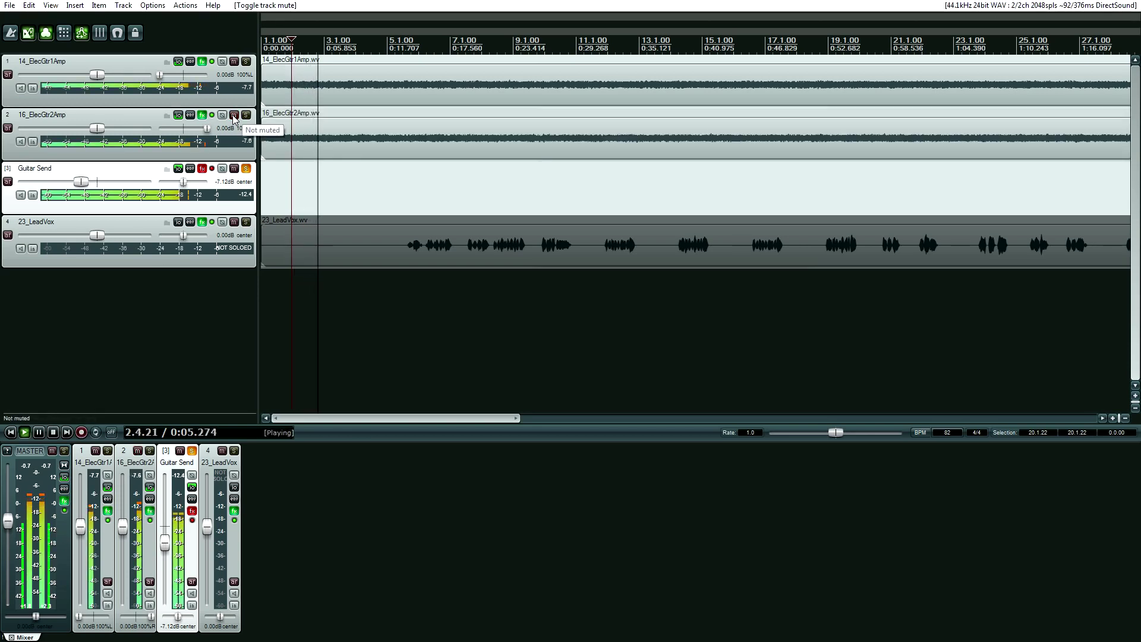
key(space)
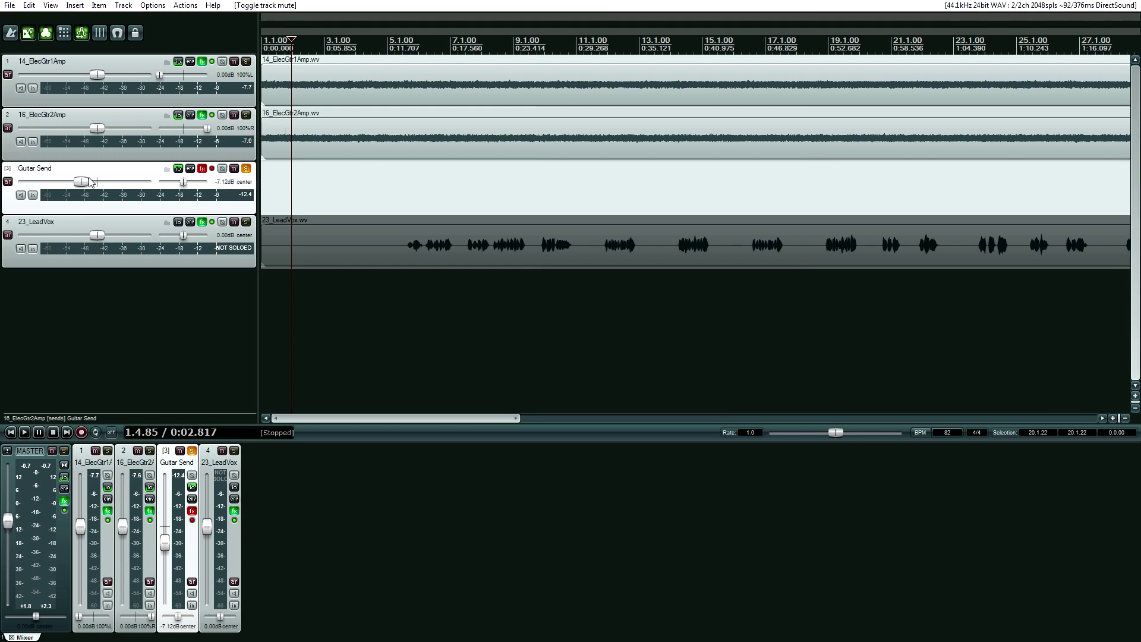
Enable the effects on Guitar Send and place its T-RackS Precision Comp/Limiter window below that track.
click(202, 169)
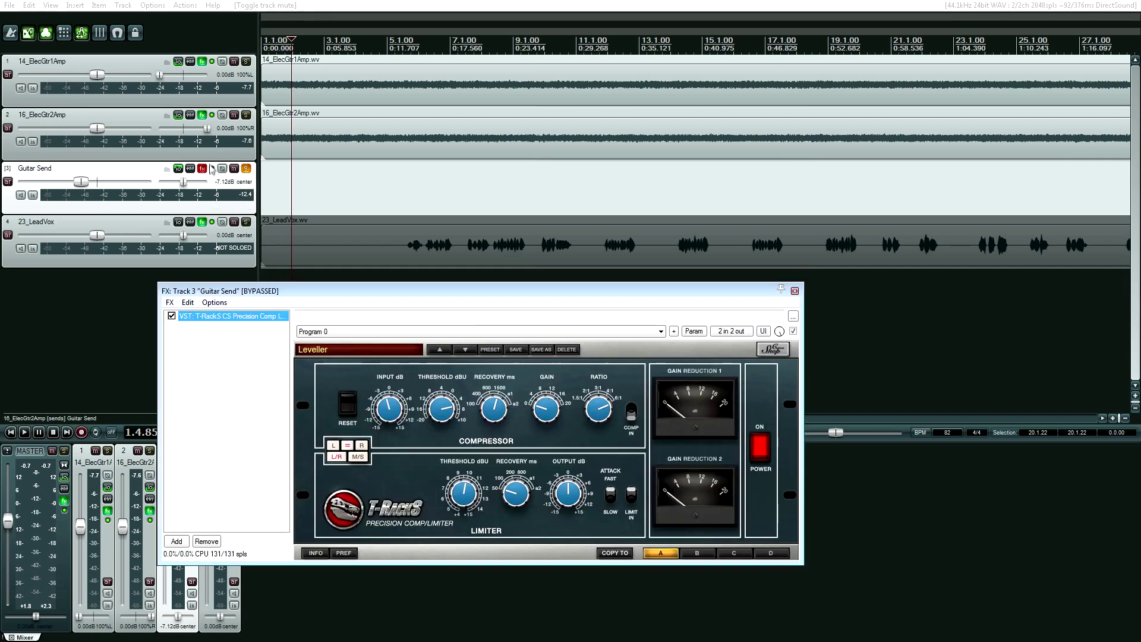
click(205, 170)
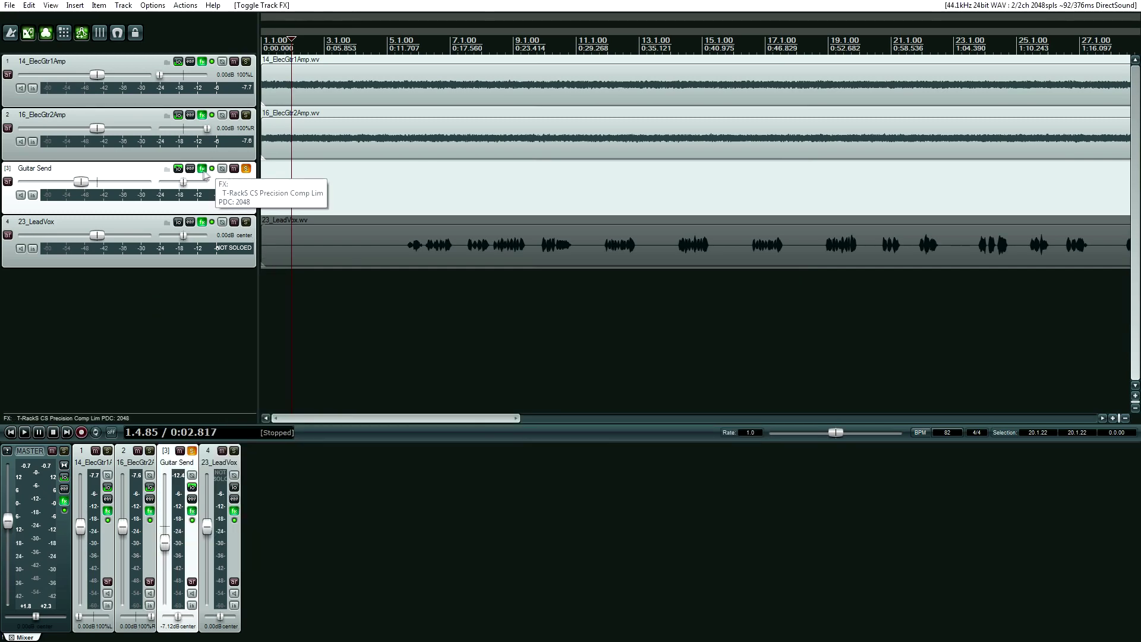
ctrl+click(205, 170)
drag(357, 298, 408, 306)
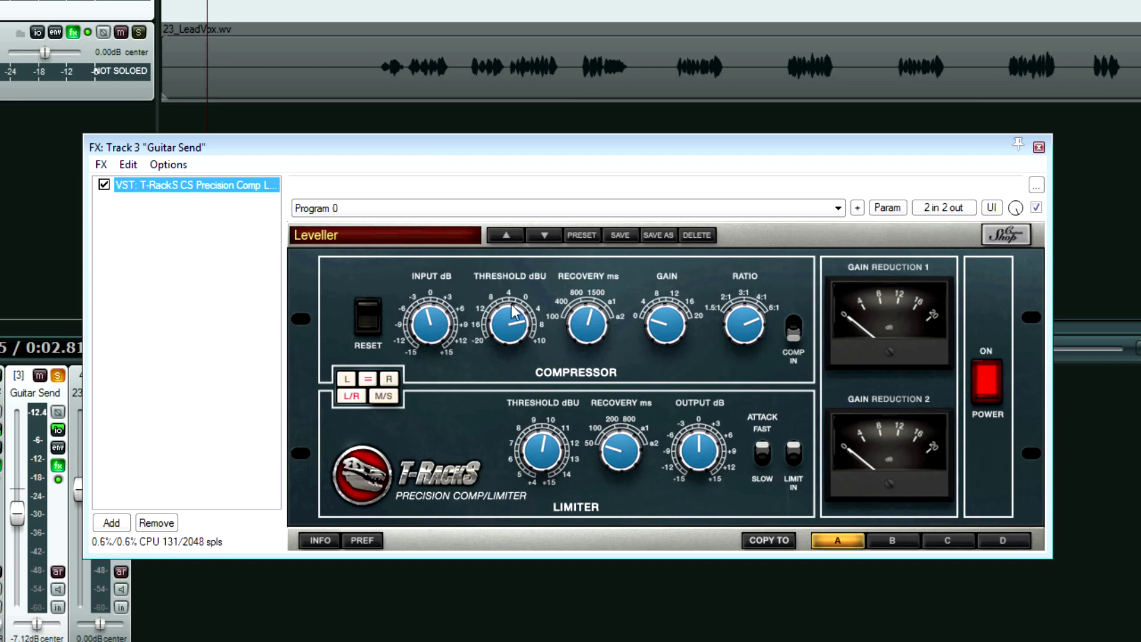
drag(428, 148, 373, 59)
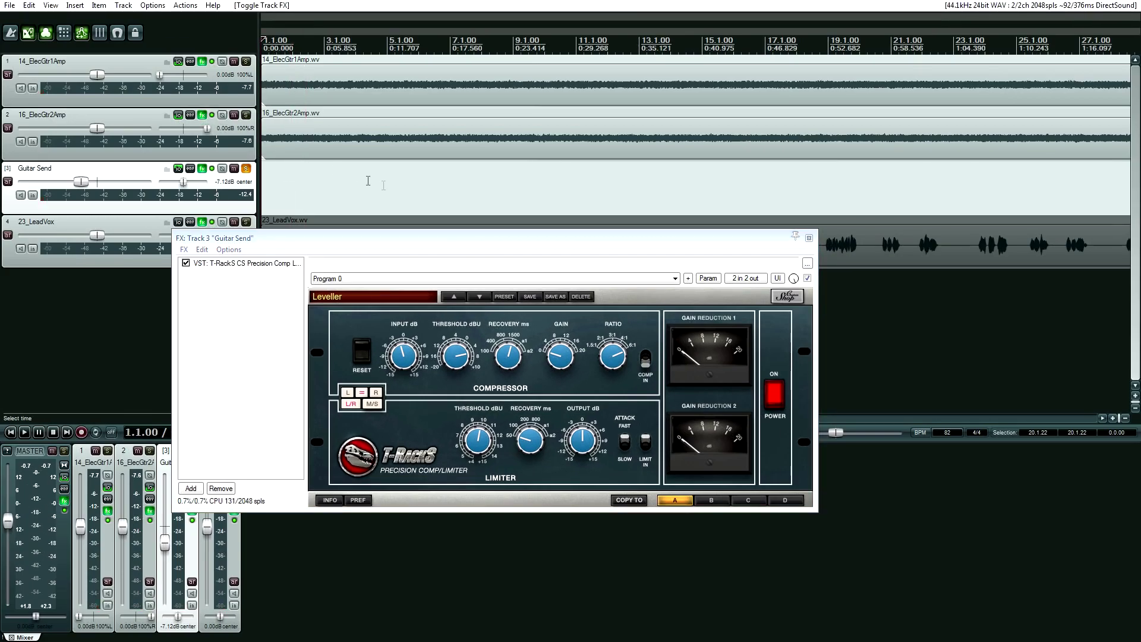
Play from the project start while toggling the Guitar Send effects bypass to compare, leaving the effects enabled.
key(space)
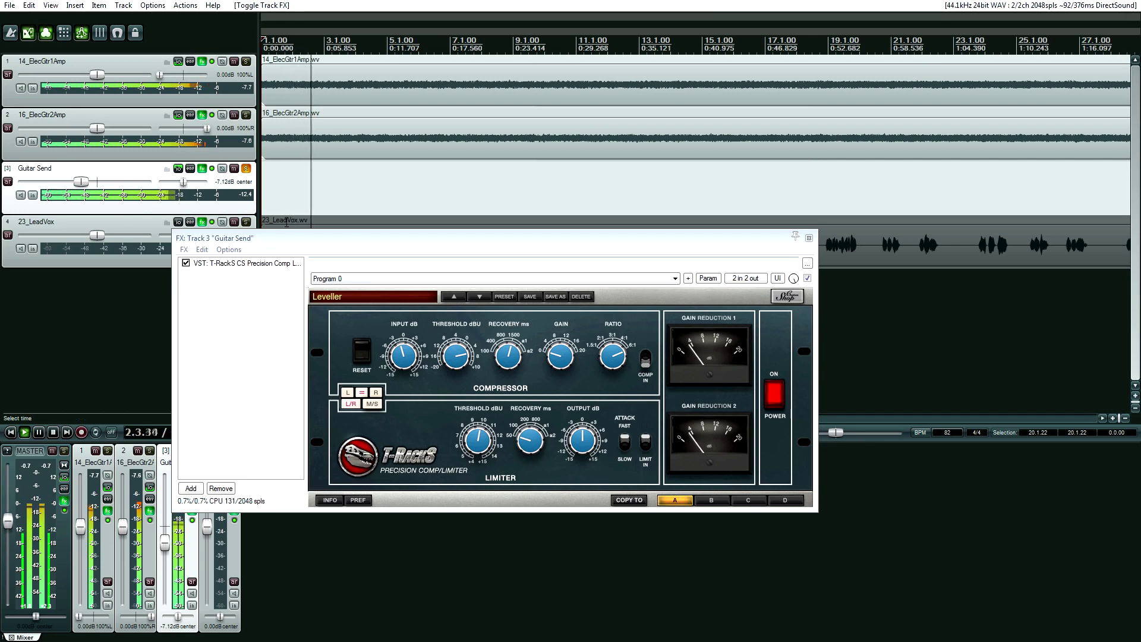
key(space)
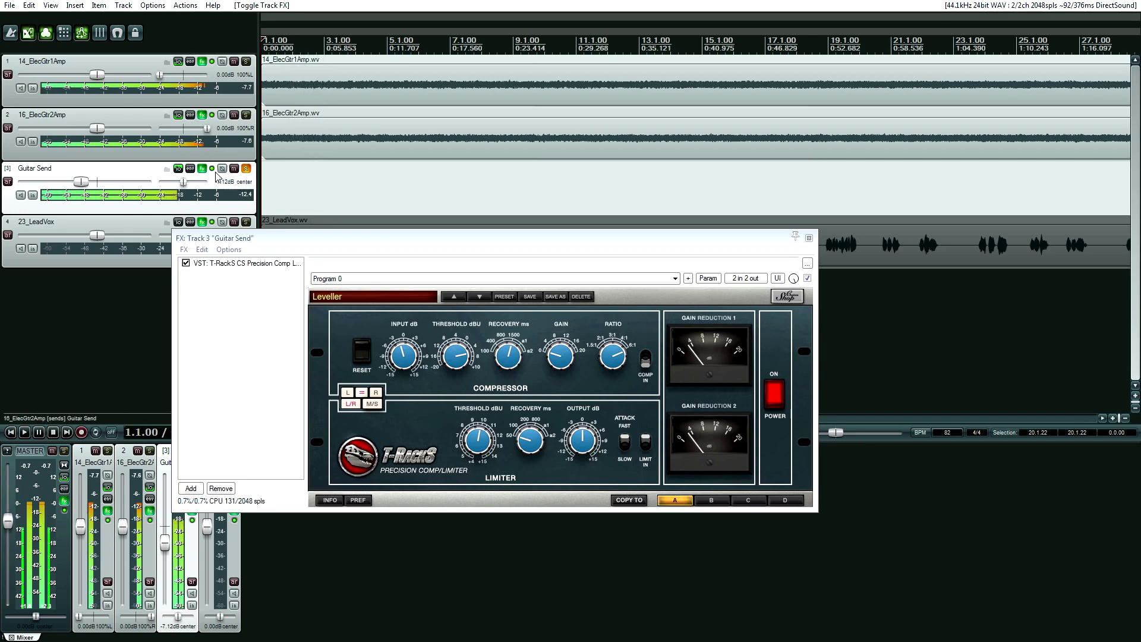
key(space)
click(212, 169)
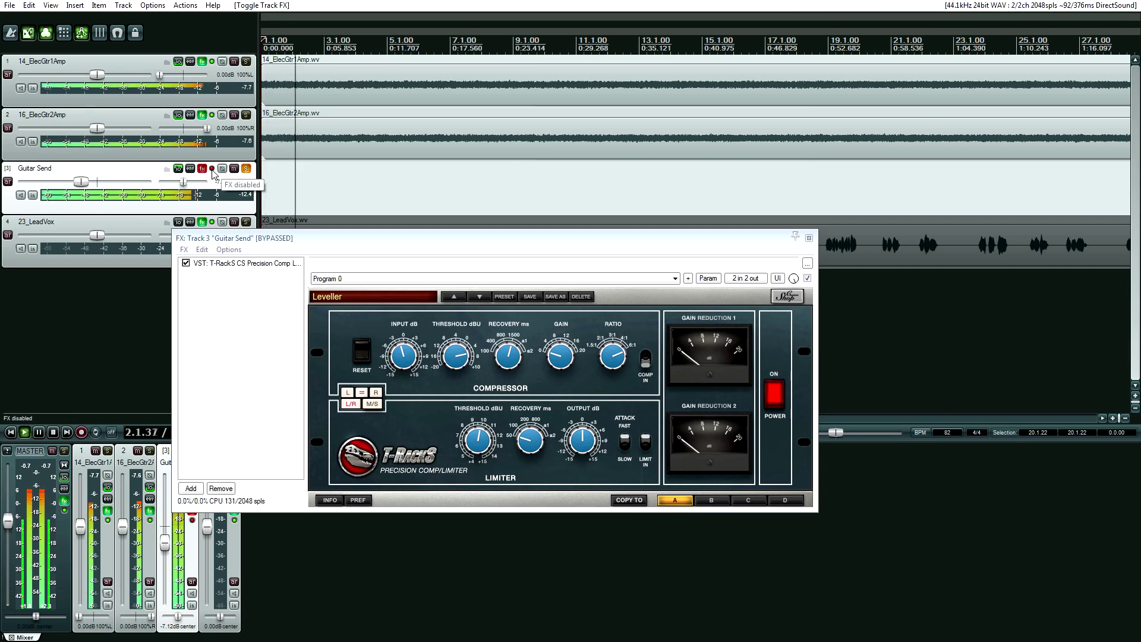
click(212, 169)
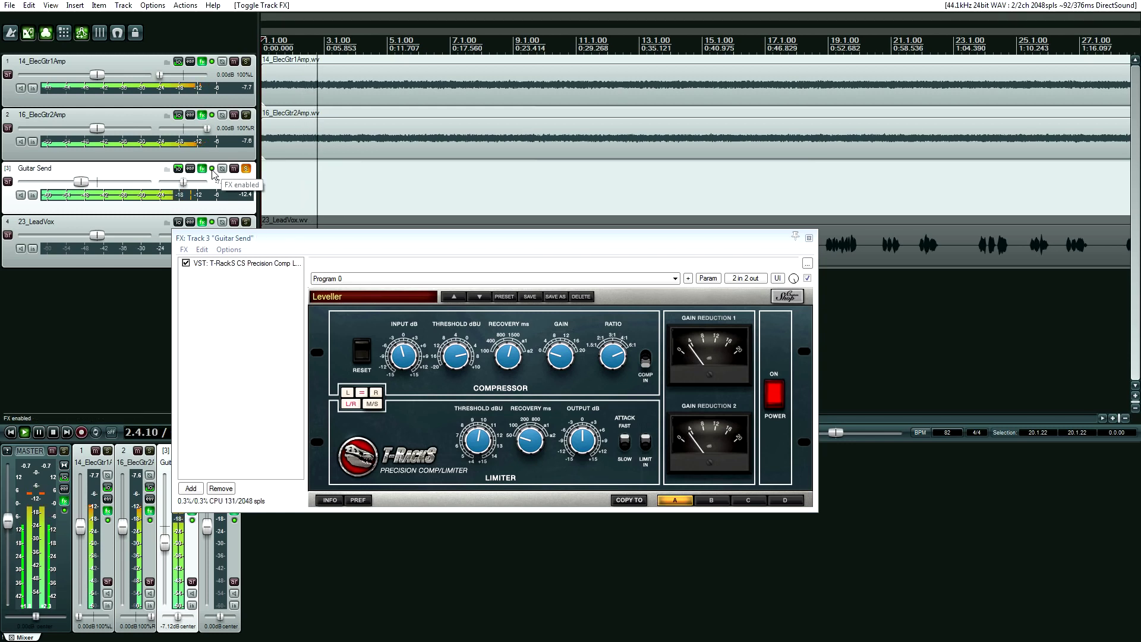
click(212, 169)
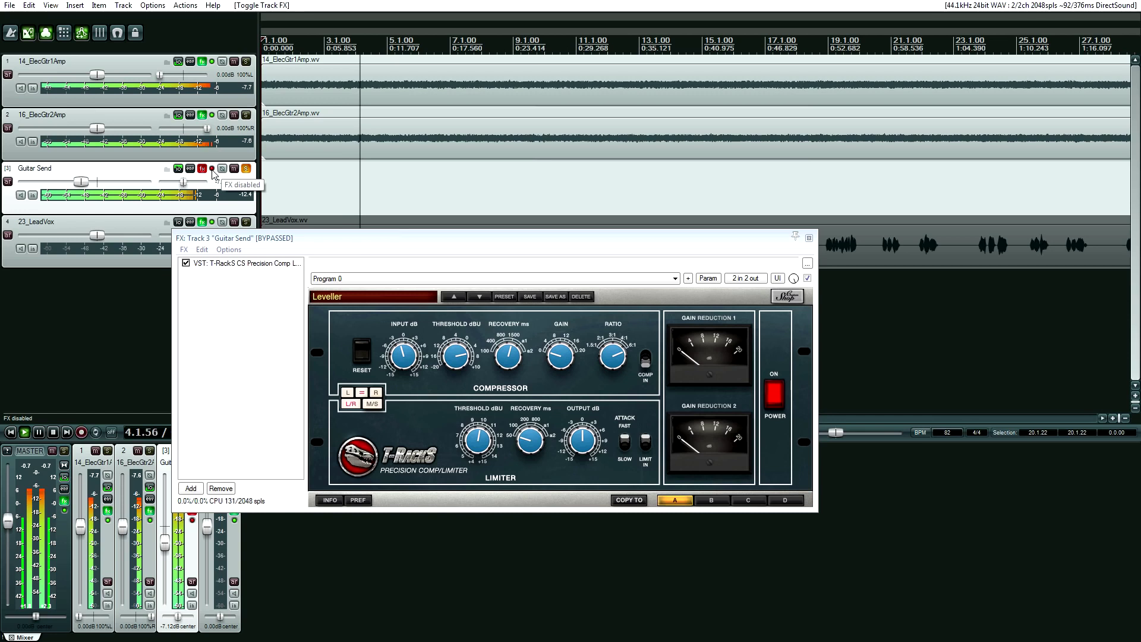
click(212, 169)
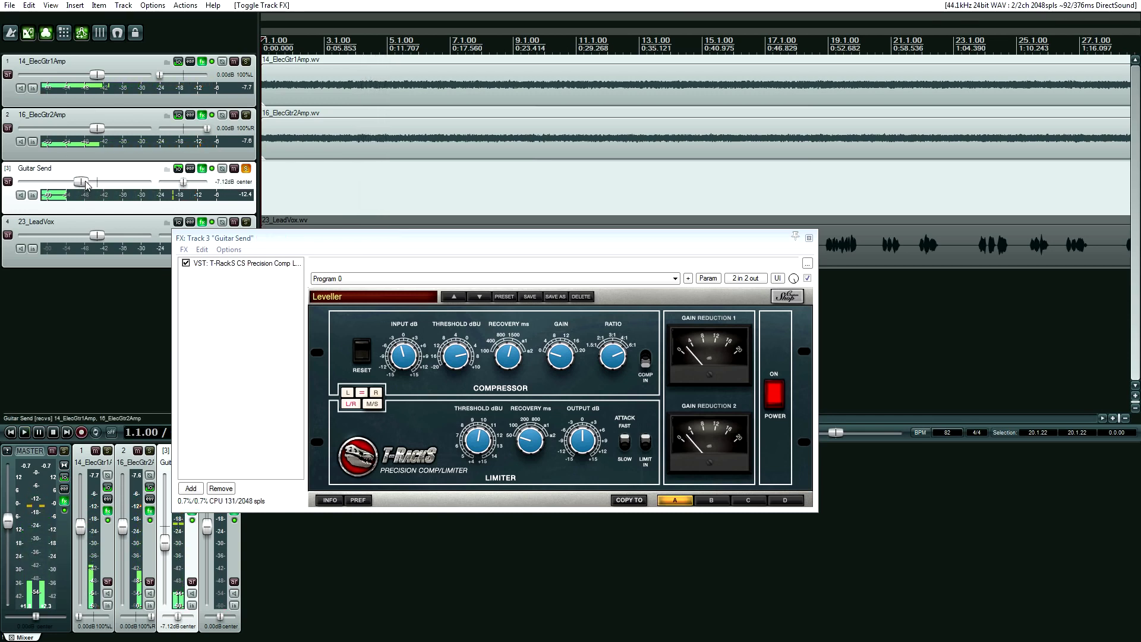
Solo both guitar tracks alongside Guitar Send, reset Guitar Send's volume to 0.00 dB, and audition from the project start.
mouse_move(86, 184)
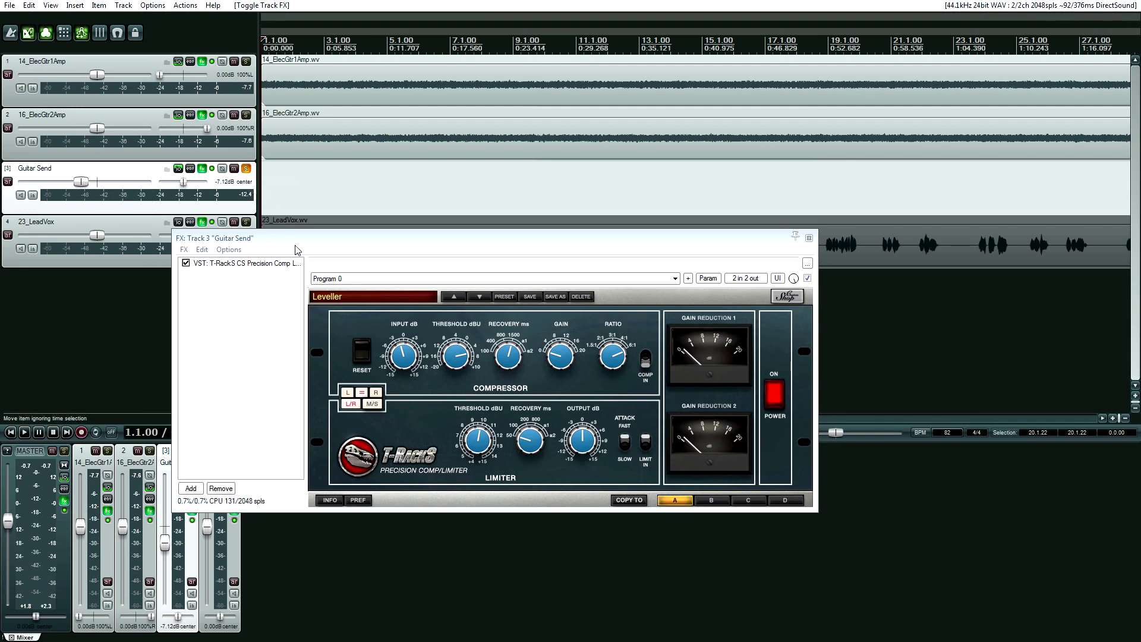
drag(297, 237, 315, 340)
click(250, 126)
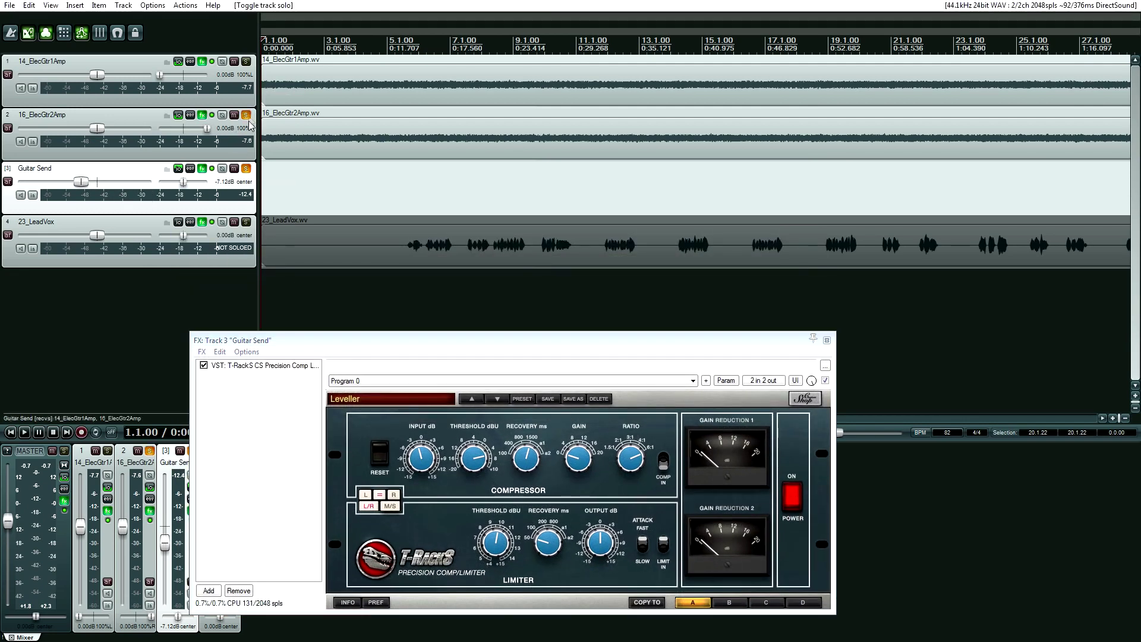
mouse_move(86, 185)
double_click(81, 182)
key(space)
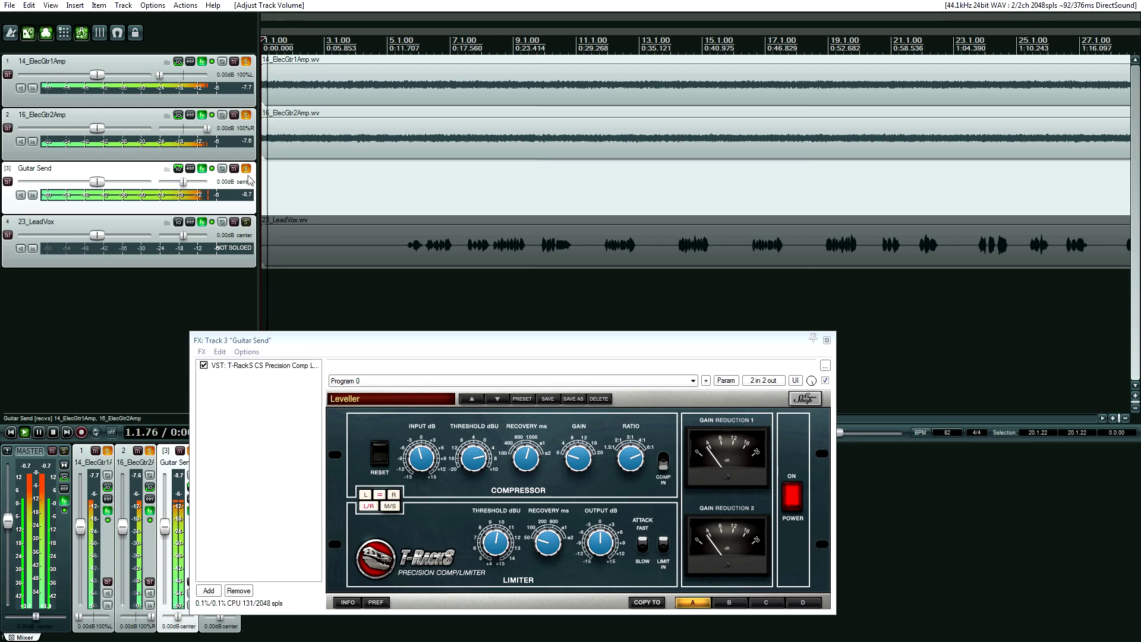
key(space)
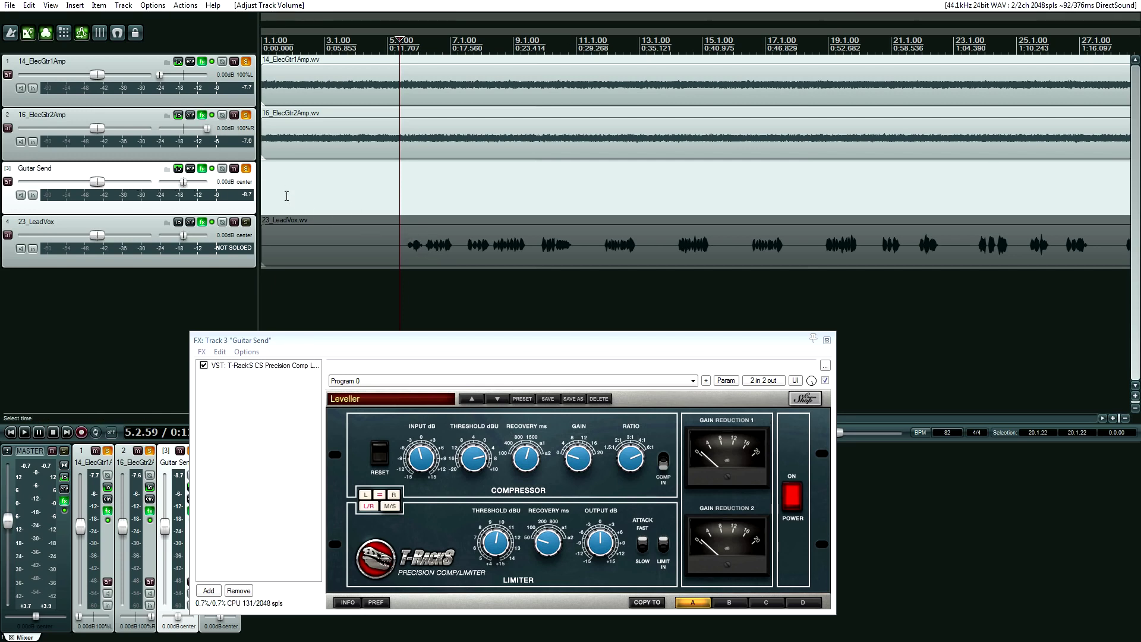
Unsolo Guitar Send, 16_ElecGtr2Amp and 14_ElecGtr1Amp.
click(246, 169)
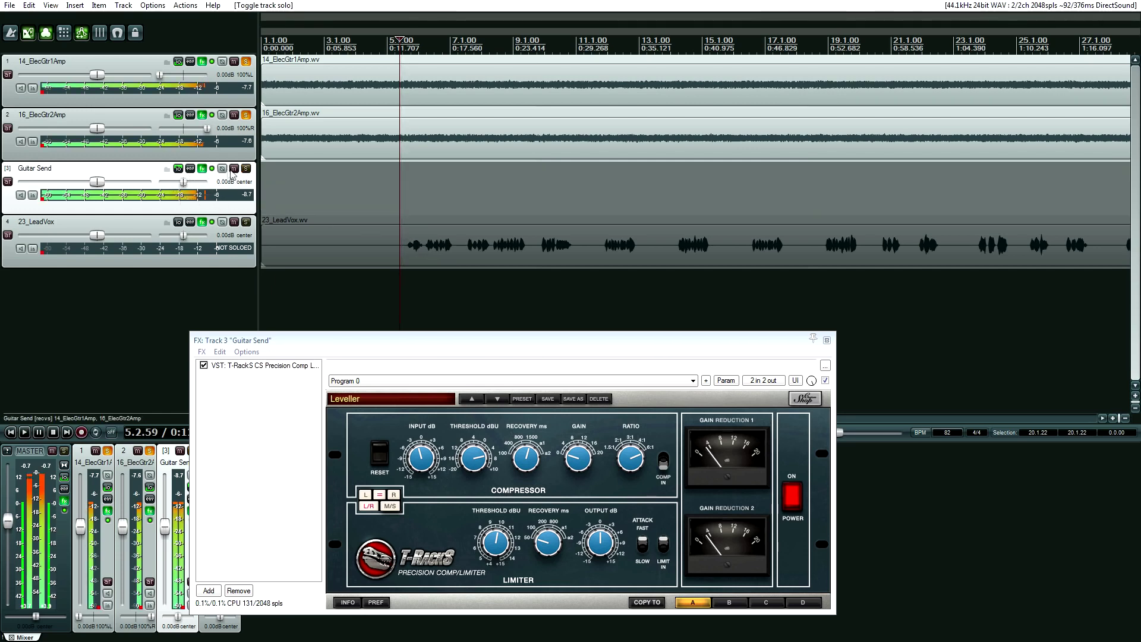
click(246, 115)
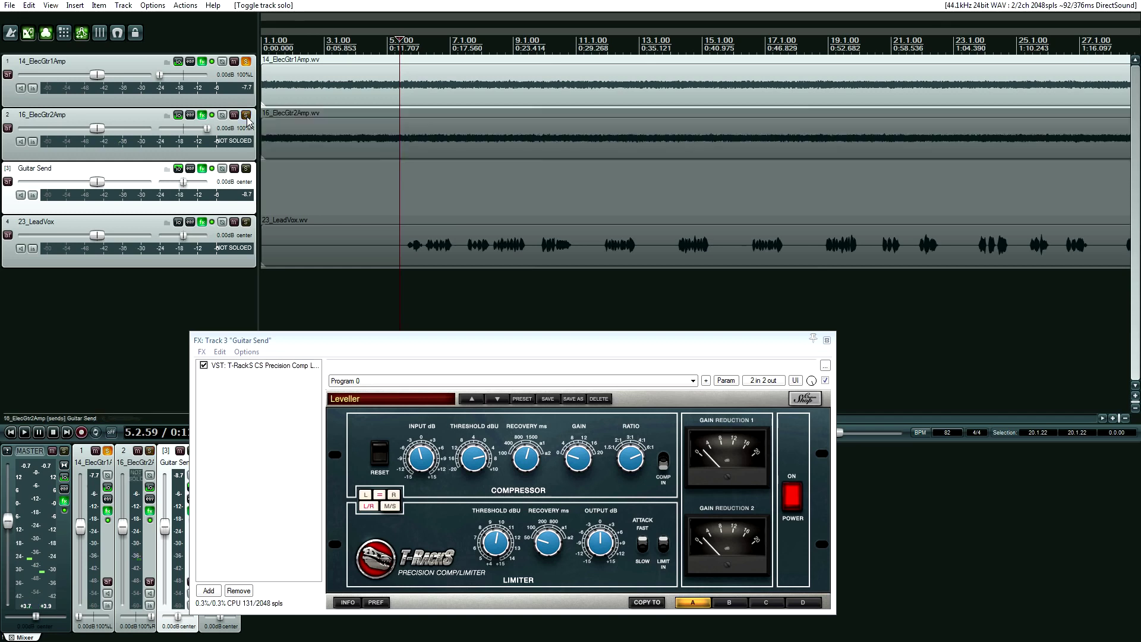
click(246, 61)
During playback of the full mix, balance Guitar Send against the other tracks, comparing it muted and unmuted, and set its volume to -9.08 dB.
key(space)
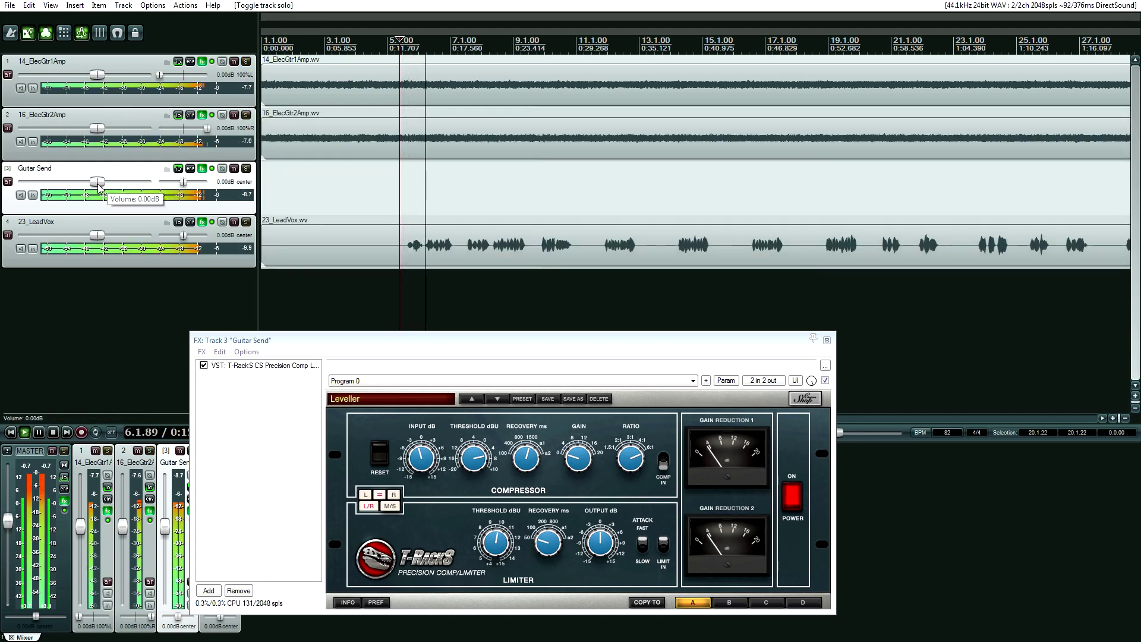
mouse_move(98, 185)
mouse_down()
mouse_move(66, 185)
mouse_move(77, 186)
mouse_up()
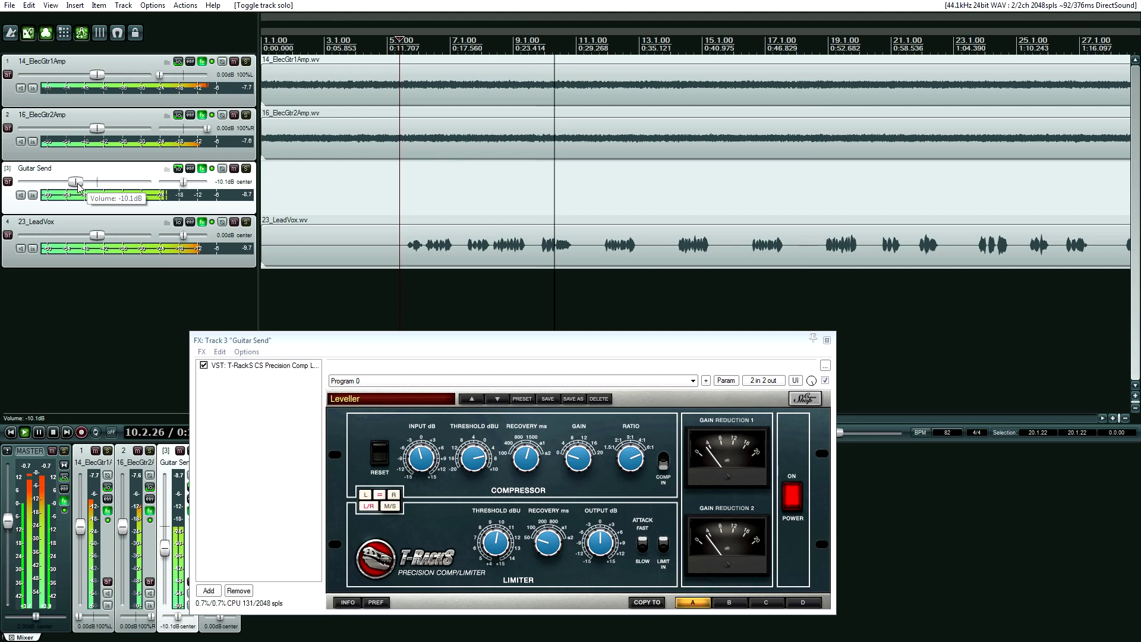
drag(79, 186, 79, 186)
click(233, 169)
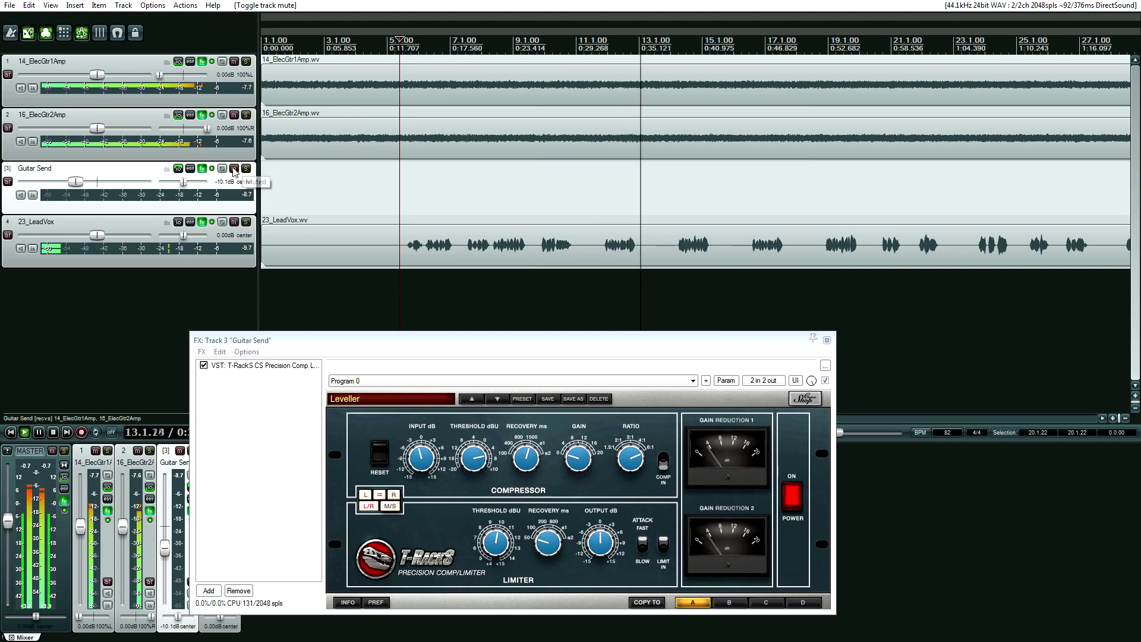
click(233, 169)
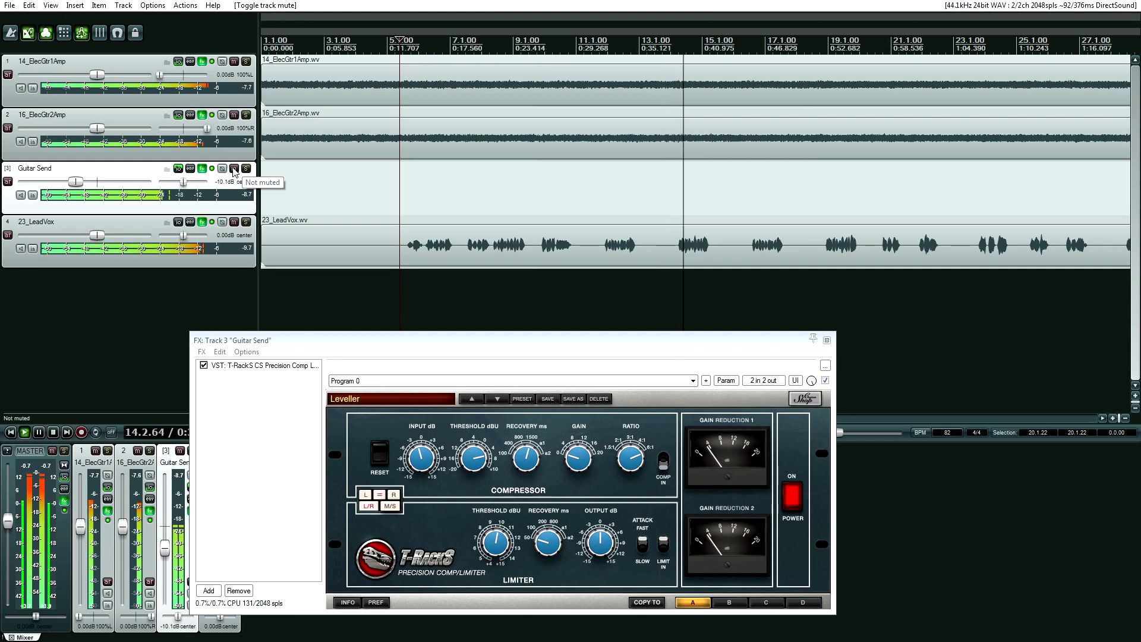
scroll(107, 181, up, 3)
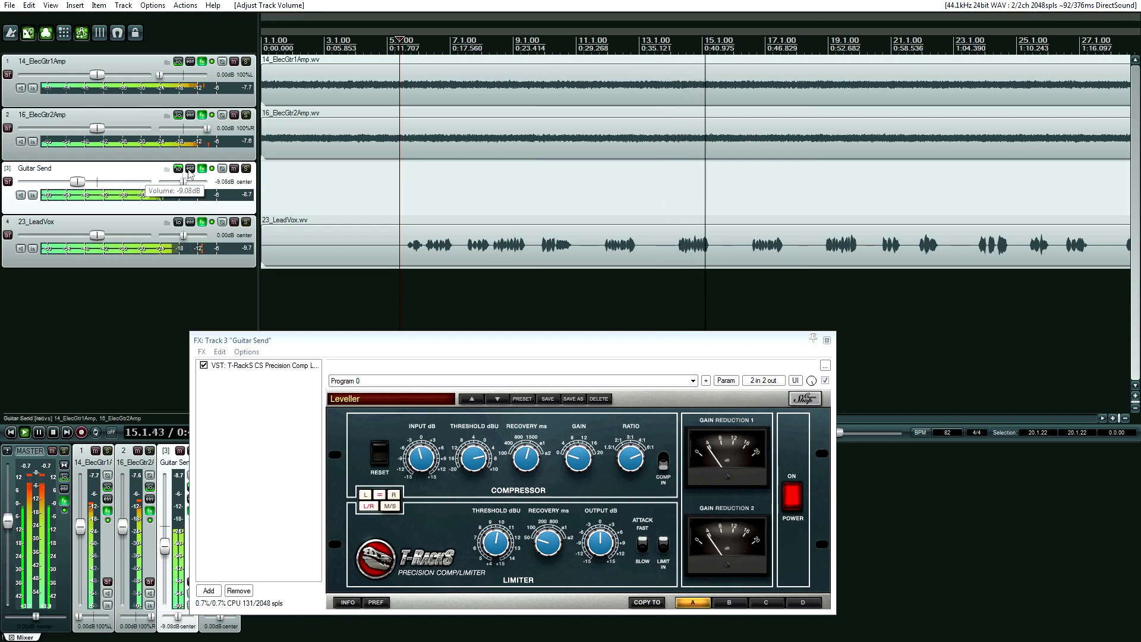
key(space)
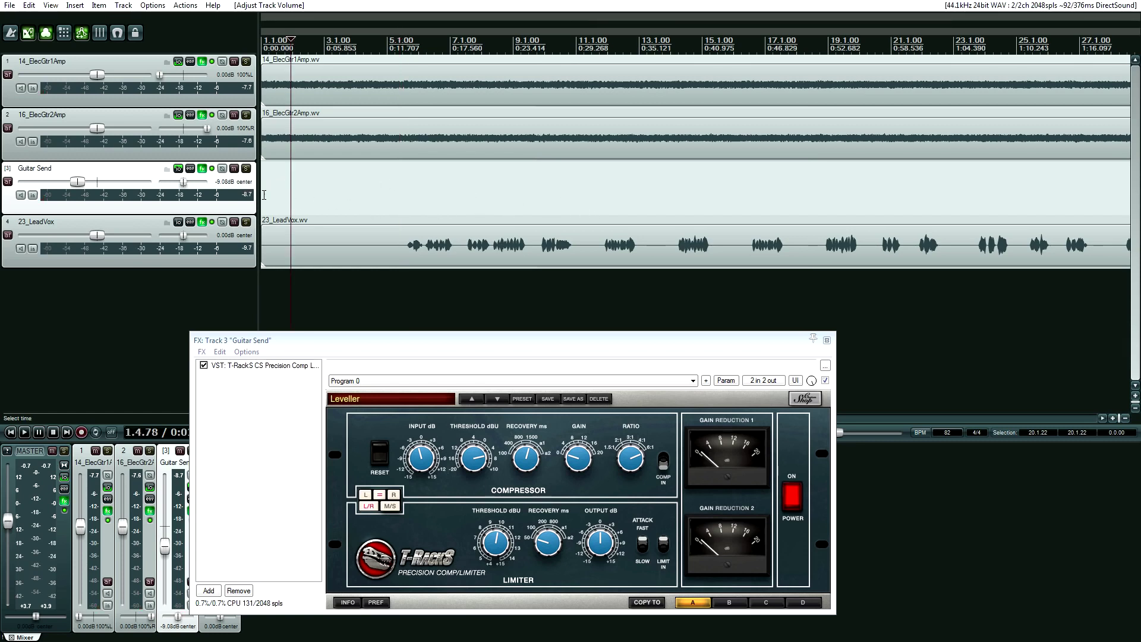
Replay the mix from near the start, muting and unmuting Guitar Send to compare, leave it unmuted, and stop.
key(space)
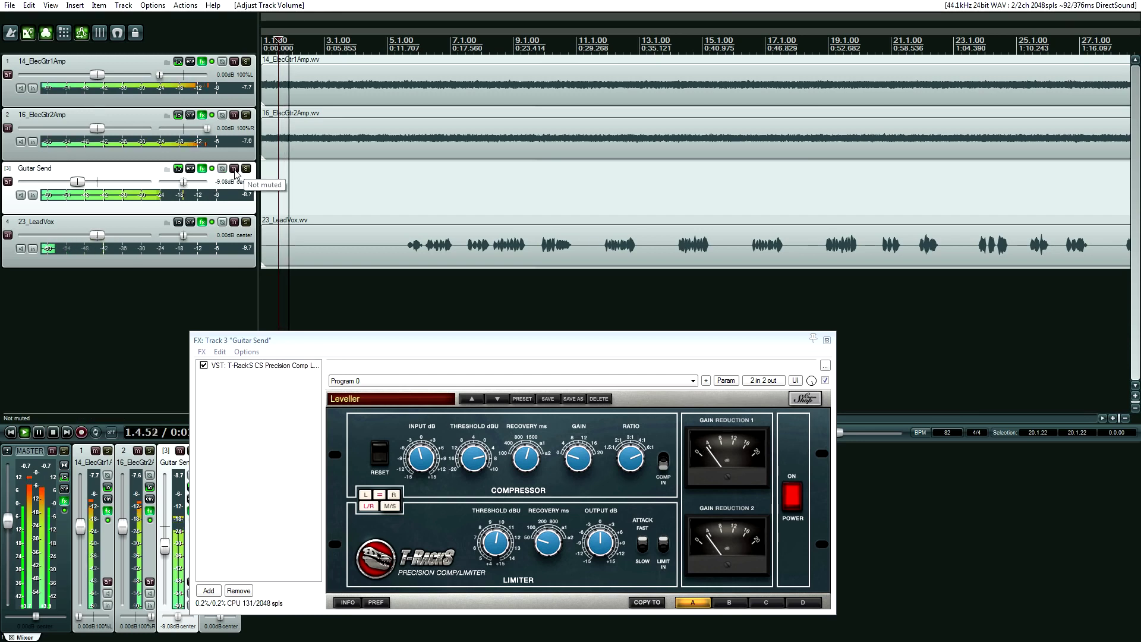
click(234, 170)
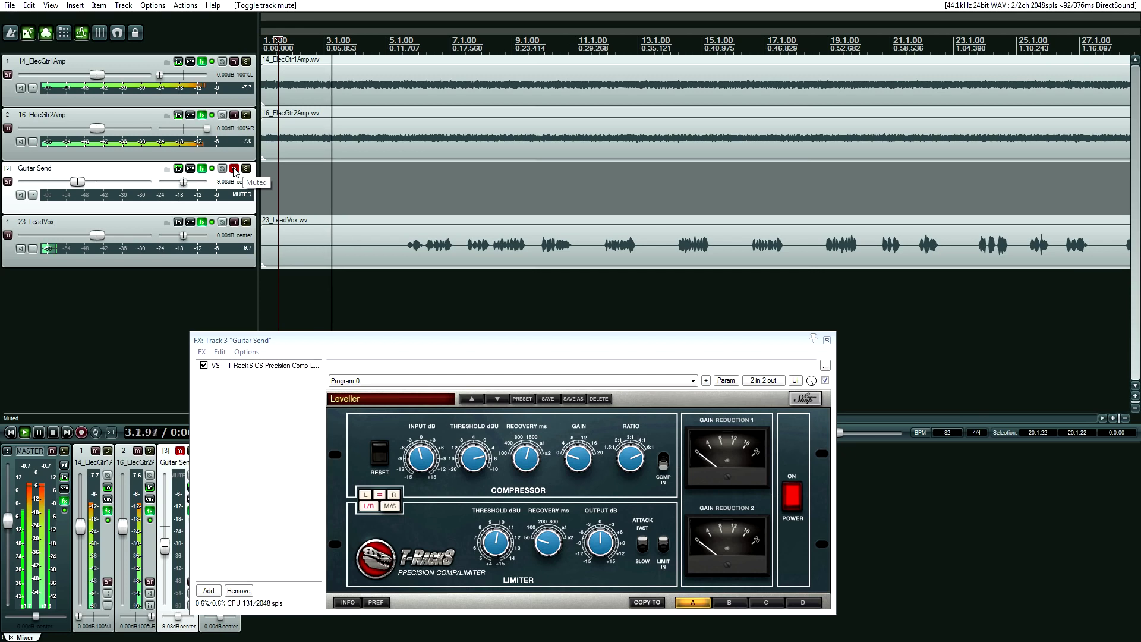
click(234, 170)
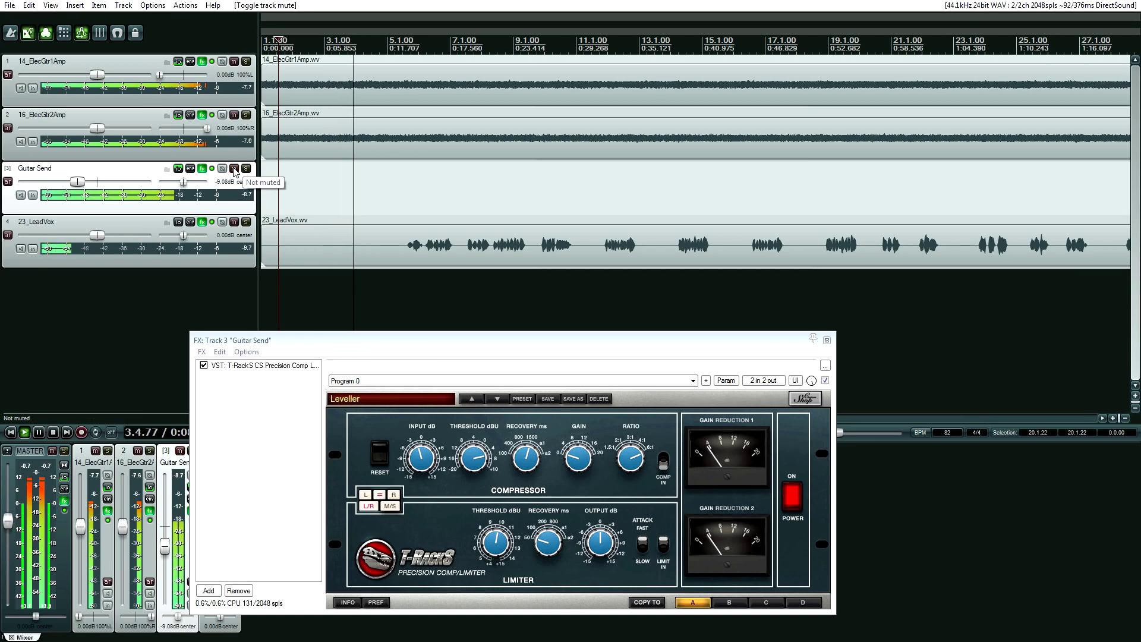
key(space)
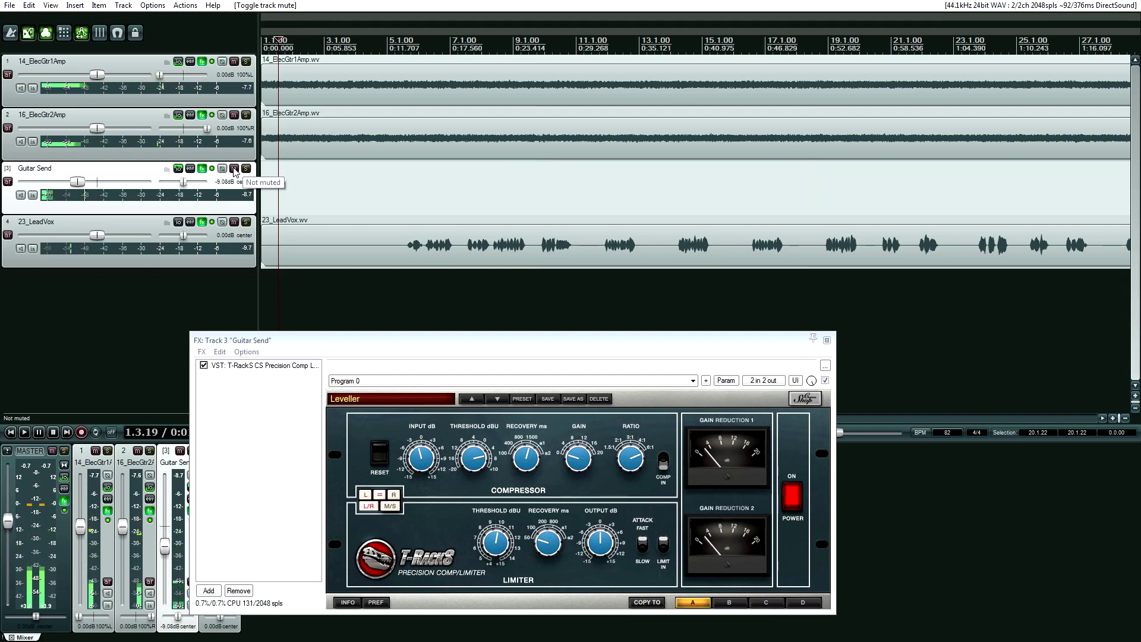